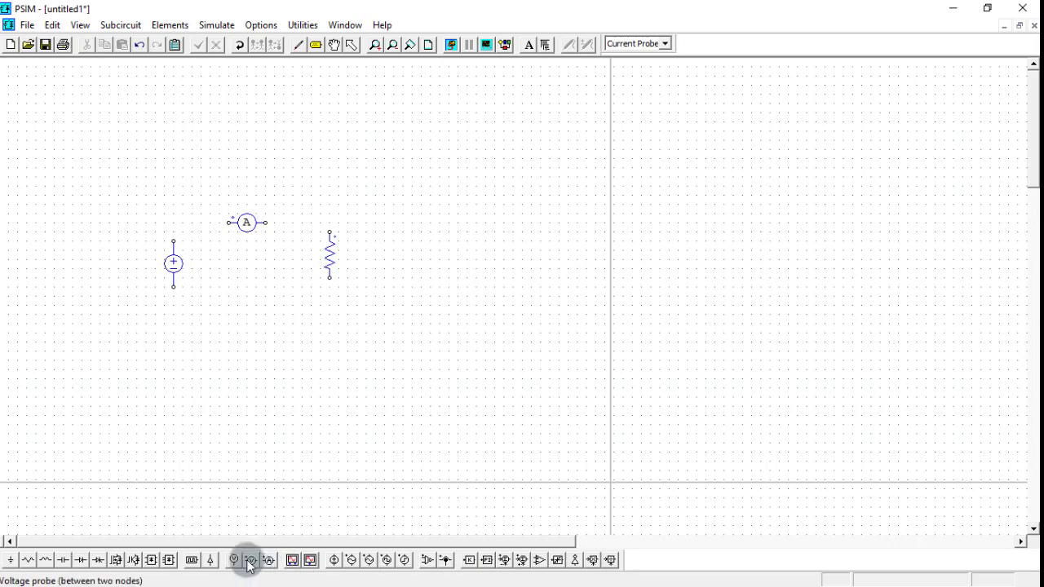
# - Place a vertical two-node voltage probe beside the resistor on its outer side
pyautogui.click(250, 560)
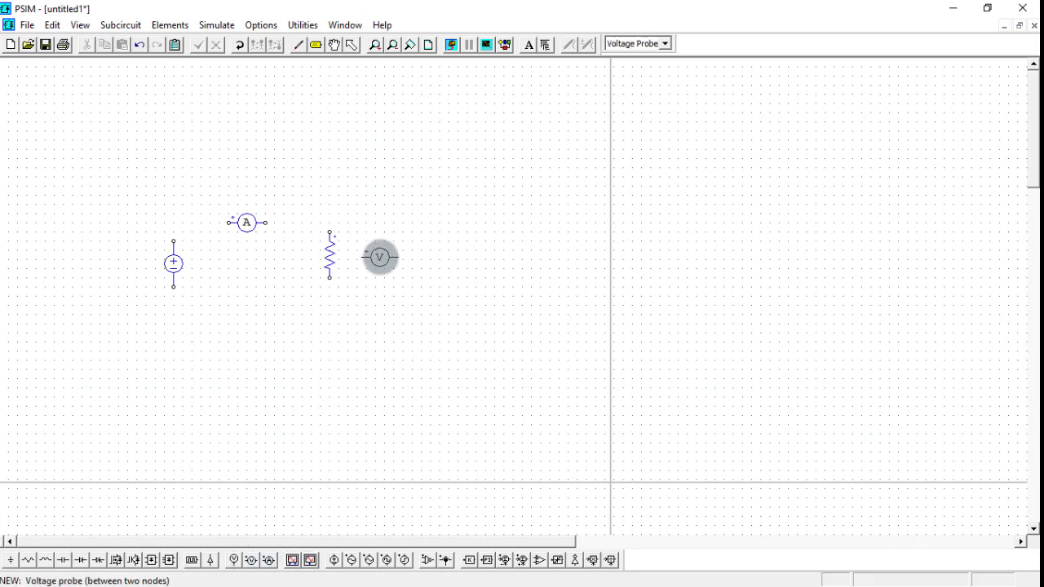
pyautogui.click(366, 259)
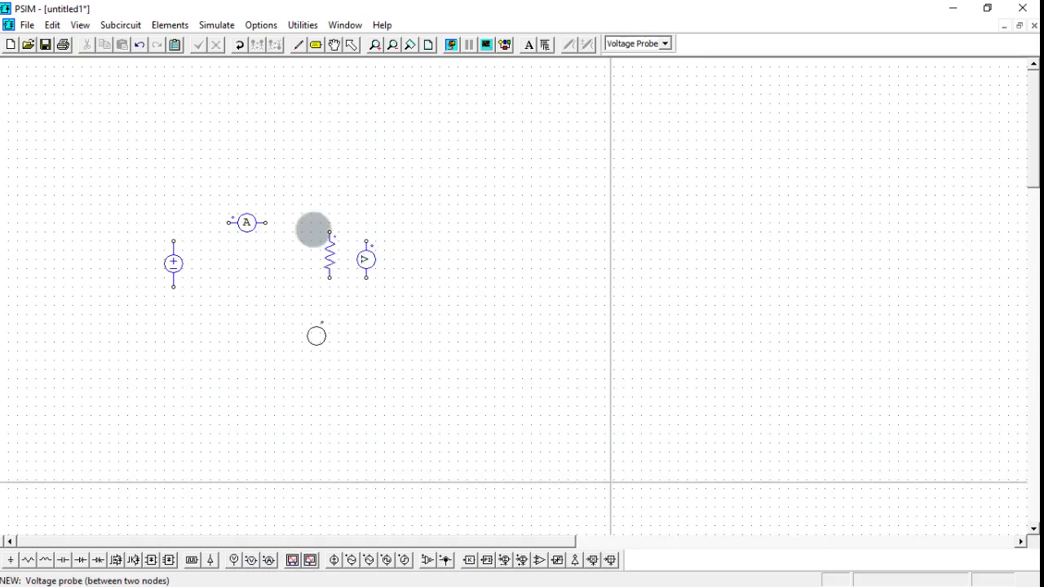
# - Wire the DC source, current probe and resistor in series to form a closed loop
pyautogui.click(298, 46)
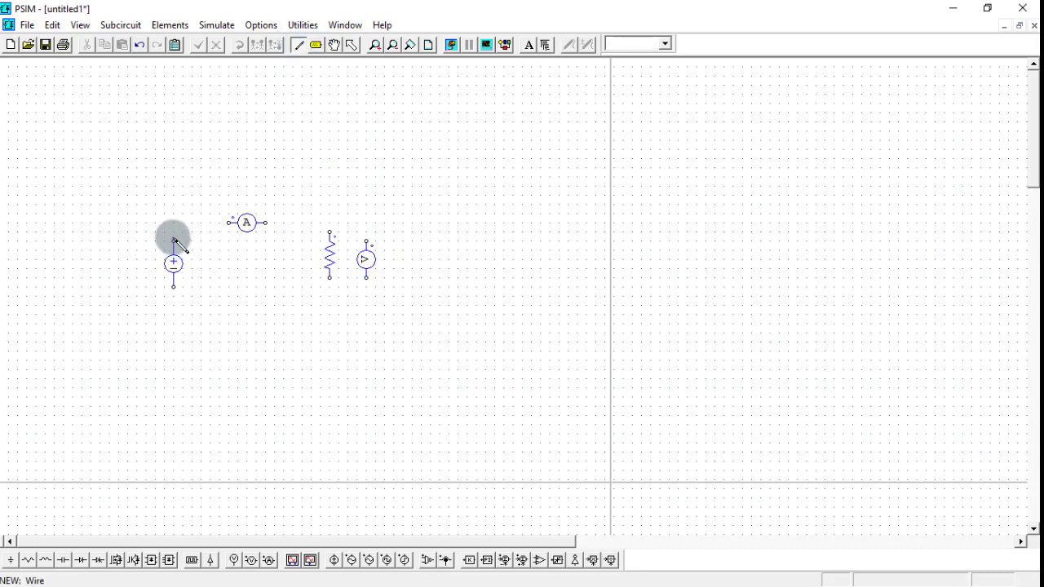
pyautogui.moveTo(174, 239); pyautogui.dragTo(337, 233)
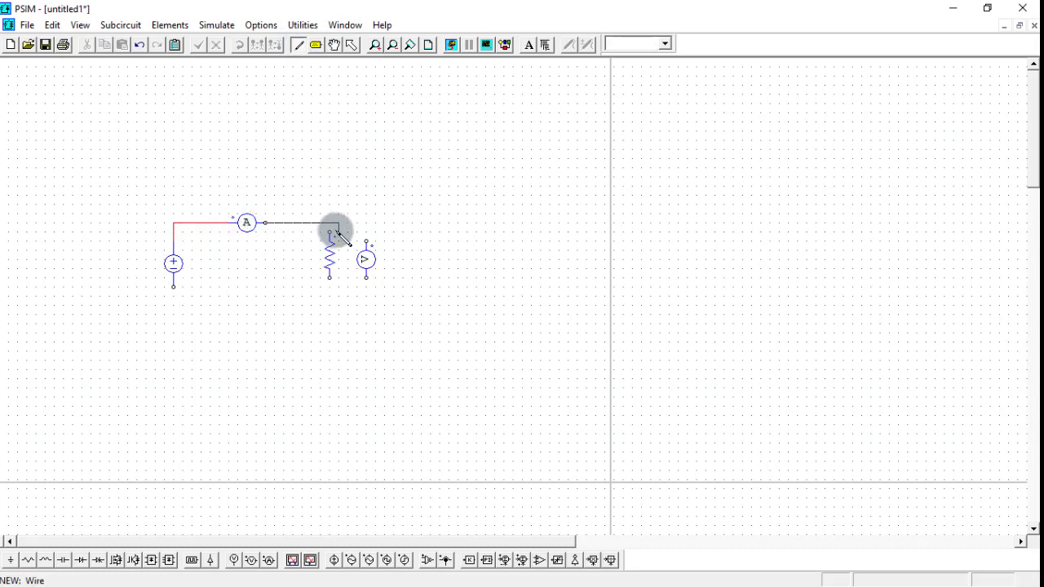
pyautogui.moveTo(173, 287); pyautogui.dragTo(330, 278)
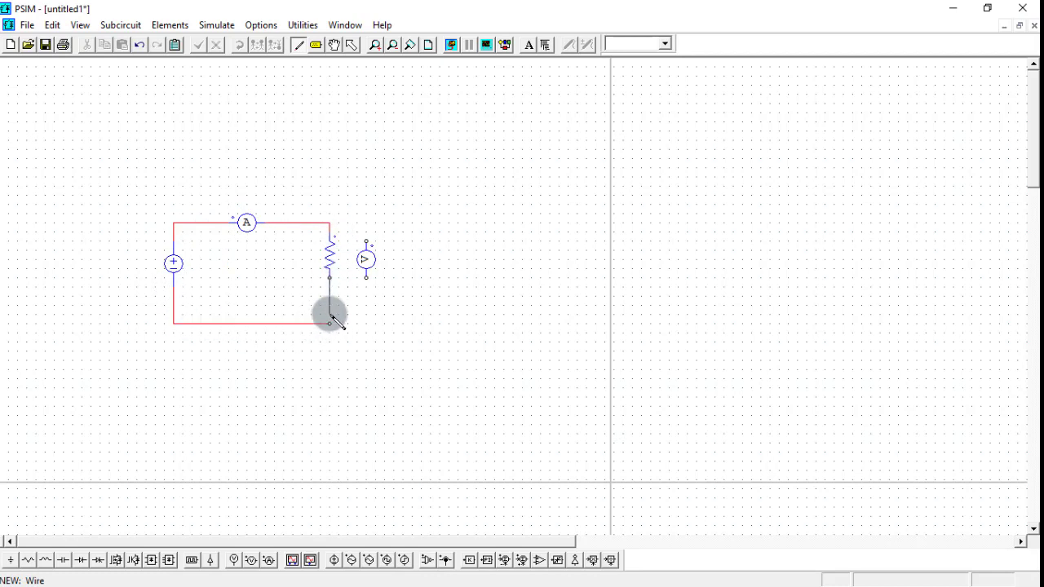
pyautogui.rightClick(335, 234)
pyautogui.click(421, 204)
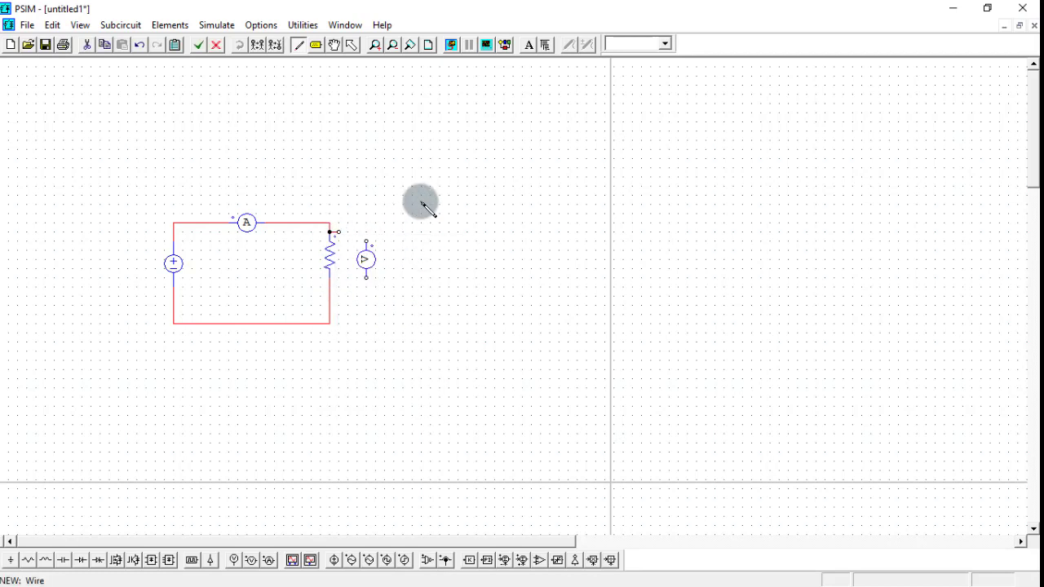
pyautogui.hotkey('ctrl', 'z')
# - Wire the voltage probe in parallel with the resistor, and shift the resistor slightly down between the two junctions
pyautogui.moveTo(367, 278); pyautogui.dragTo(330, 306)
pyautogui.moveTo(331, 231); pyautogui.dragTo(366, 240)
pyautogui.click(351, 44)
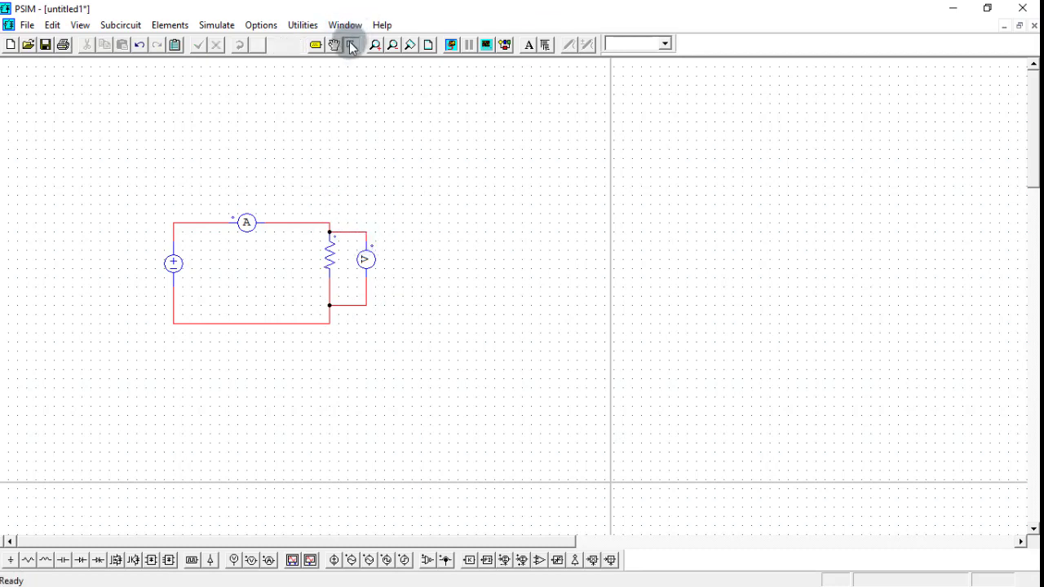
pyautogui.click(331, 260)
pyautogui.click(513, 176)
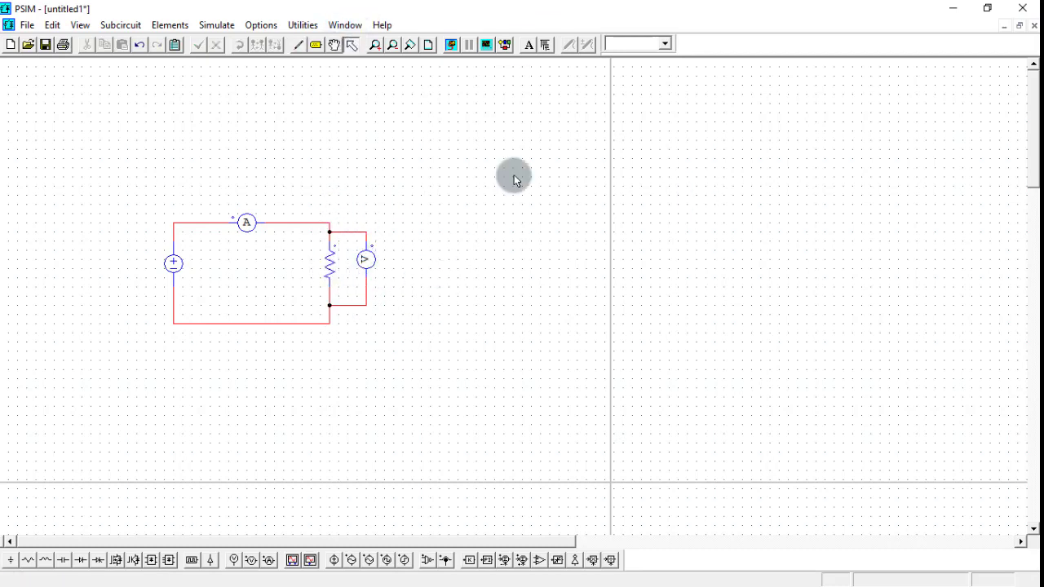
pyautogui.click(208, 293)
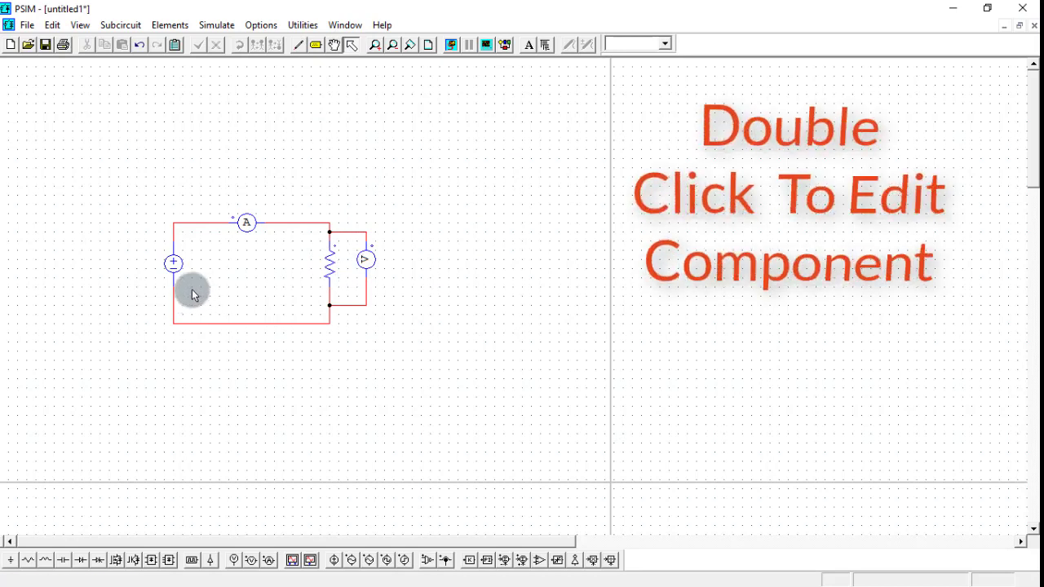
# - Rename the DC voltage source as V and display its name on the schematic
pyautogui.doubleClick(172, 263)
pyautogui.click(255, 226)
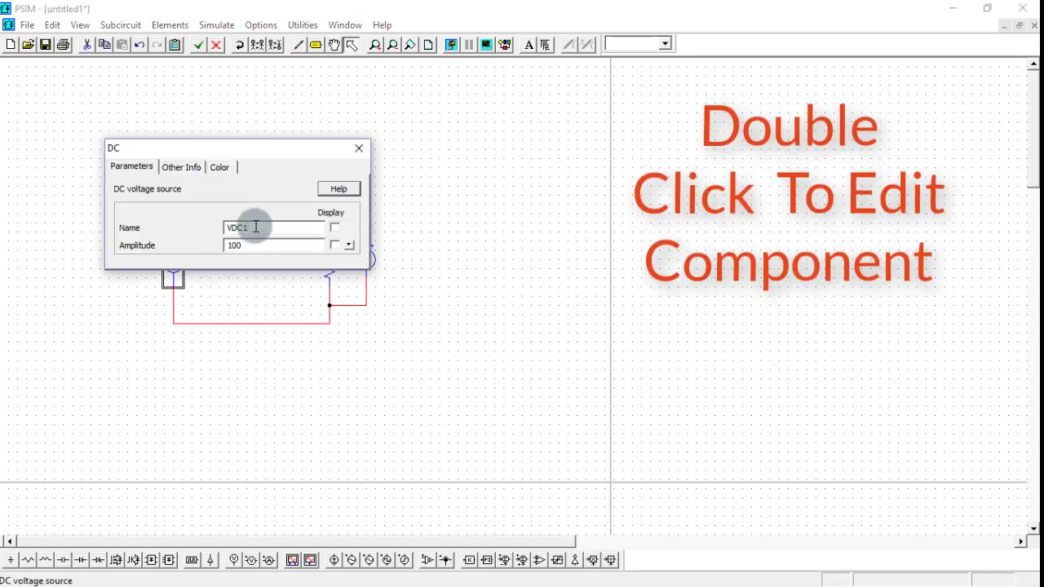
pyautogui.press('BackSpace')
pyautogui.press('BackSpace')
pyautogui.press('BackSpace')
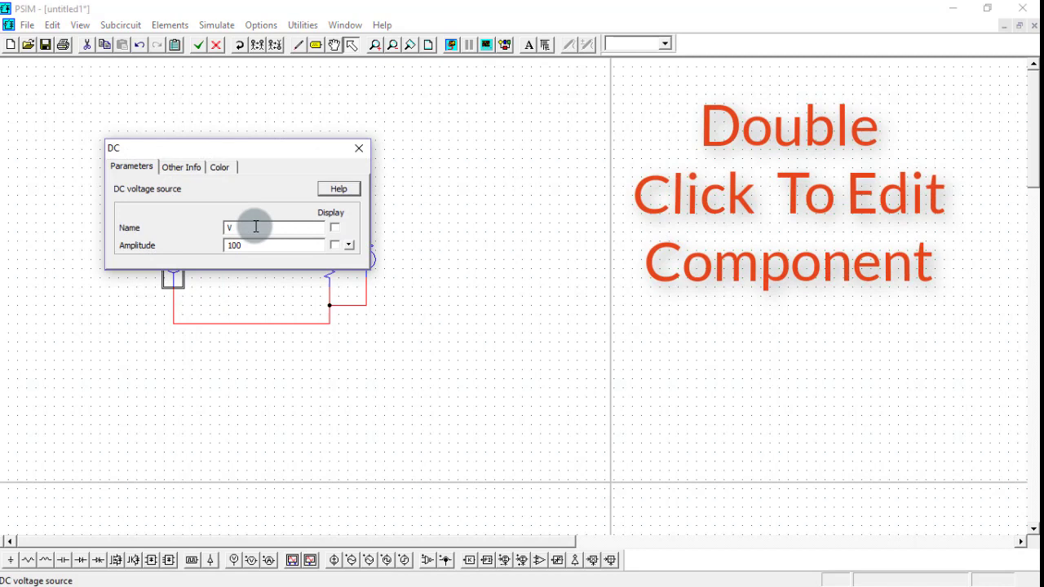
pyautogui.click(335, 229)
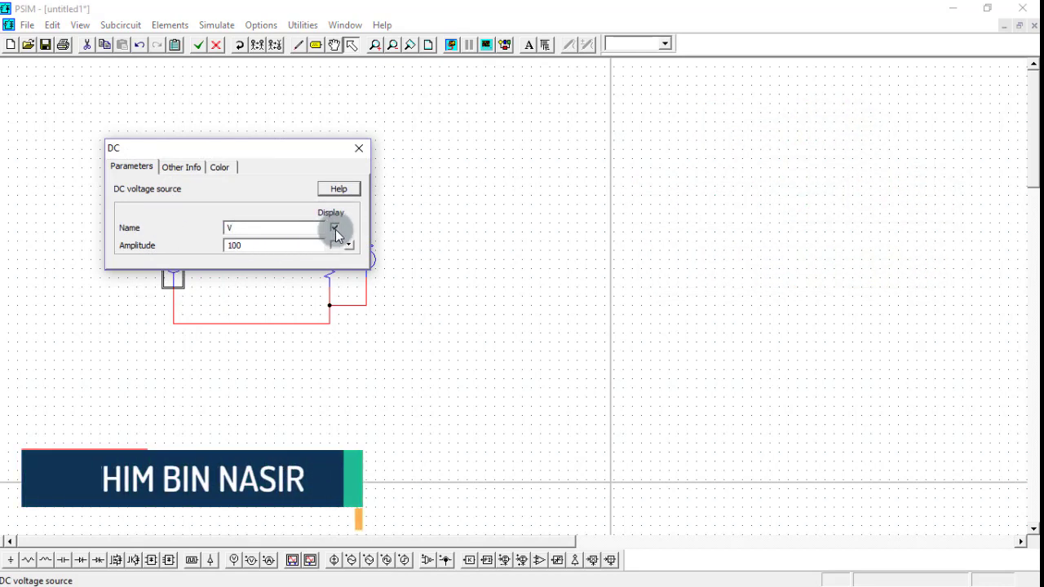
# - Set the DC source's amplitude to 5v and display the value on the schematic
pyautogui.click(253, 247)
pyautogui.press('BackSpace')
pyautogui.press('BackSpace')
pyautogui.press('BackSpace')
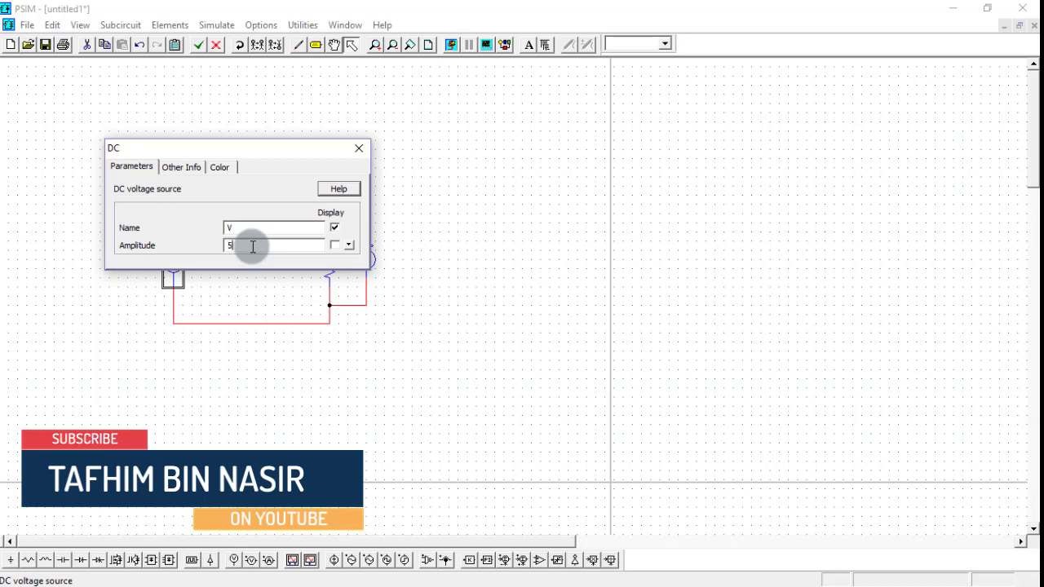
pyautogui.click(357, 153)
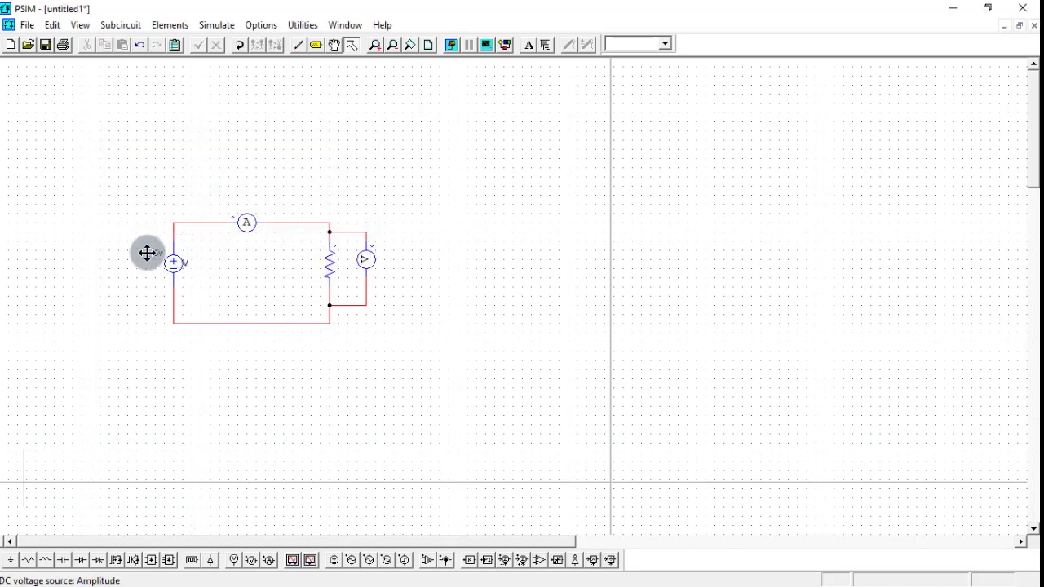
# - Move the source's amplitude and name labels to the outer side of the source, one below the other
pyautogui.moveTo(147, 253); pyautogui.dragTo(154, 268)
pyautogui.click(196, 277)
pyautogui.click(187, 261)
pyautogui.click(221, 285)
pyautogui.click(189, 261)
# - Rename the current probe as I, display its name and show its value during simulation
pyautogui.doubleClick(246, 220)
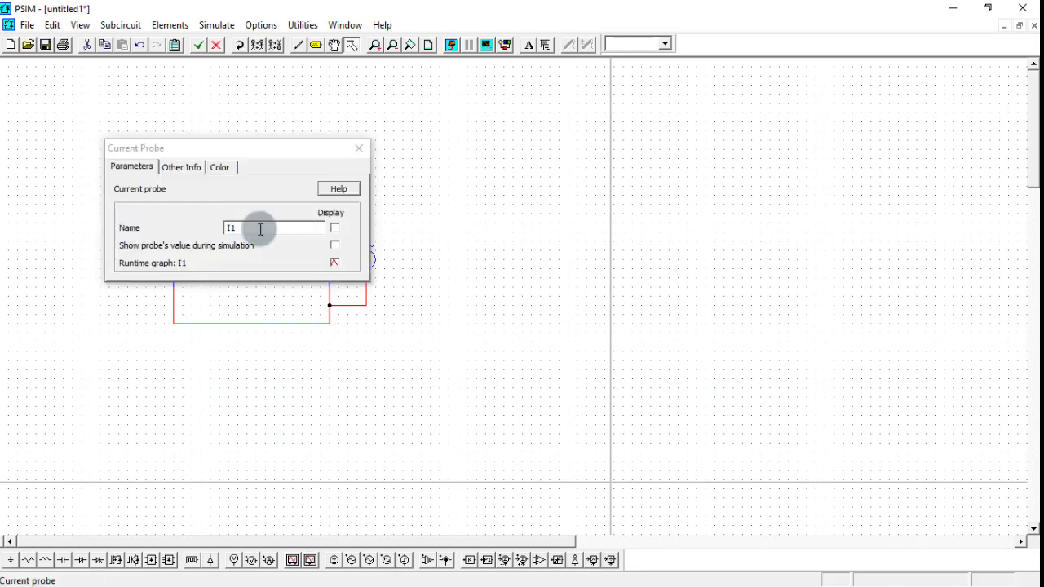
pyautogui.click(334, 229)
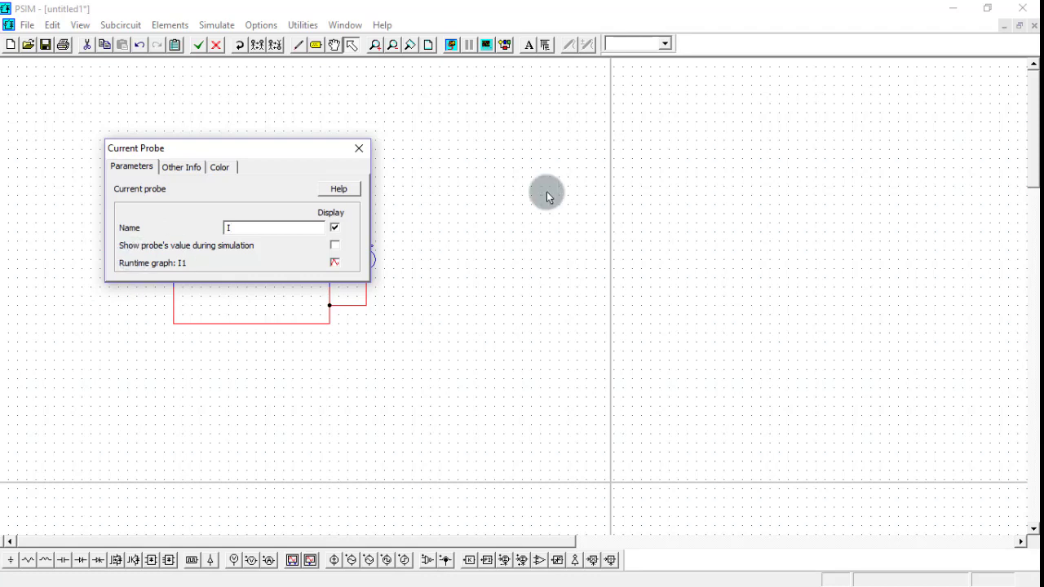
pyautogui.click(335, 245)
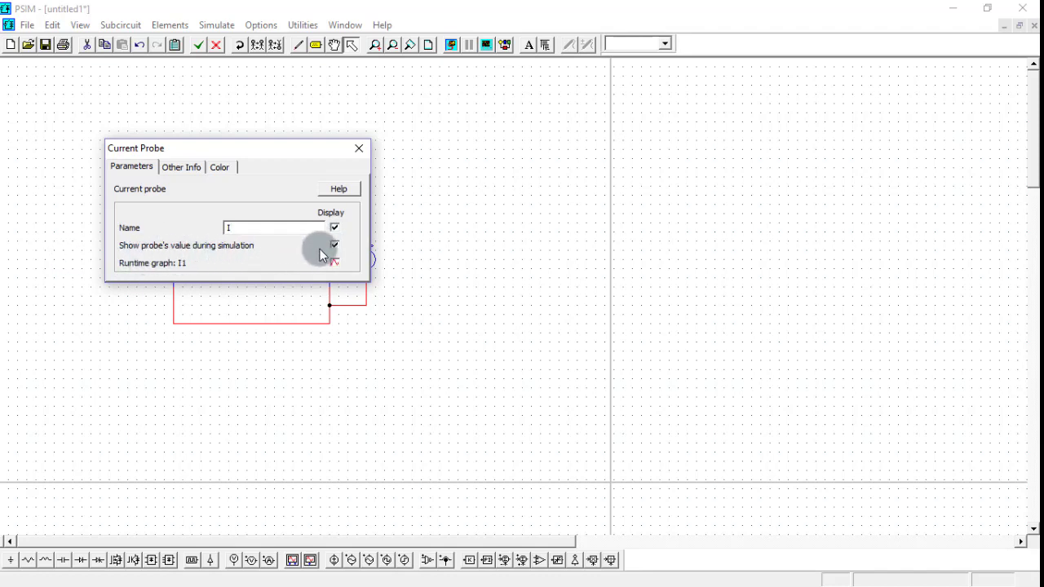
pyautogui.click(359, 150)
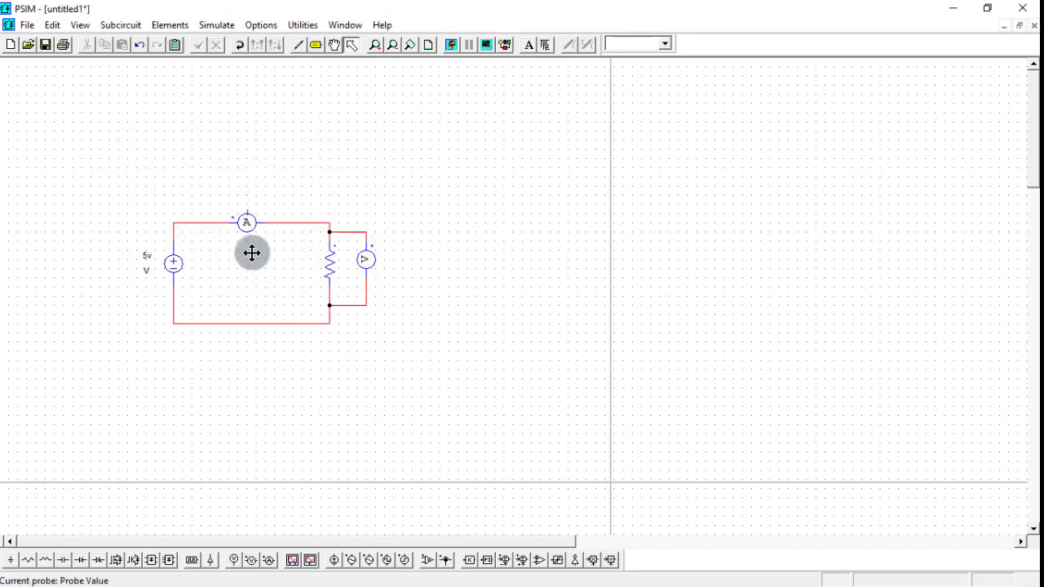
# - Name the resistor R, set its resistance to 1k, and display both the name and the resistance
pyautogui.doubleClick(330, 274)
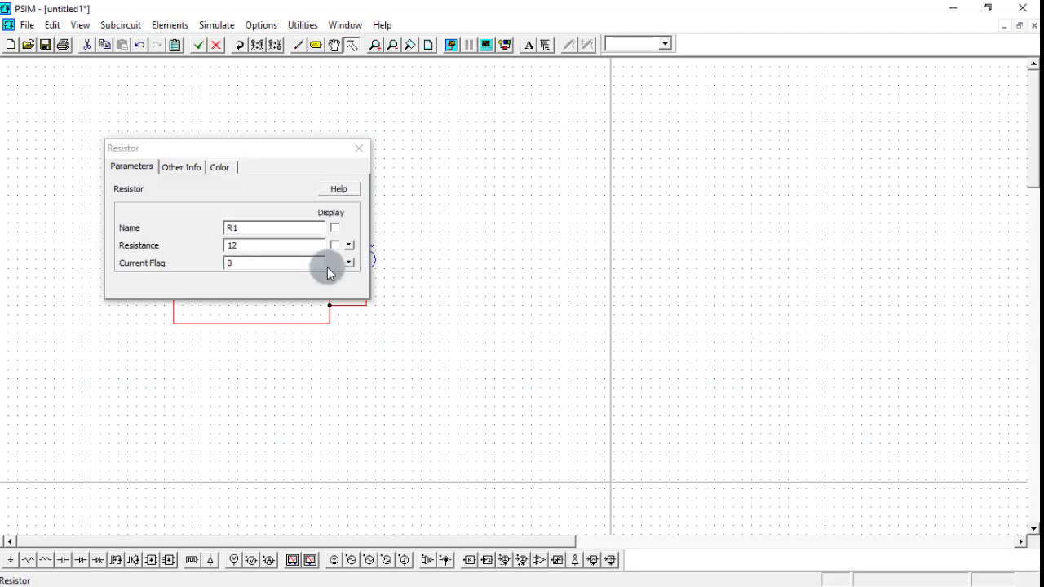
pyautogui.click(263, 227)
pyautogui.moveTo(237, 245); pyautogui.dragTo(222, 250)
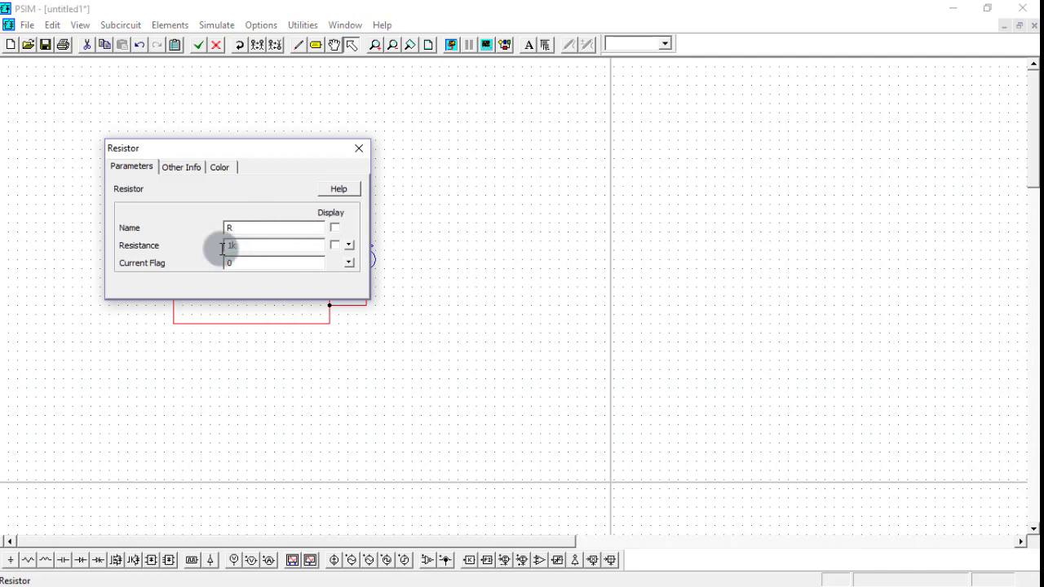
pyautogui.click(334, 227)
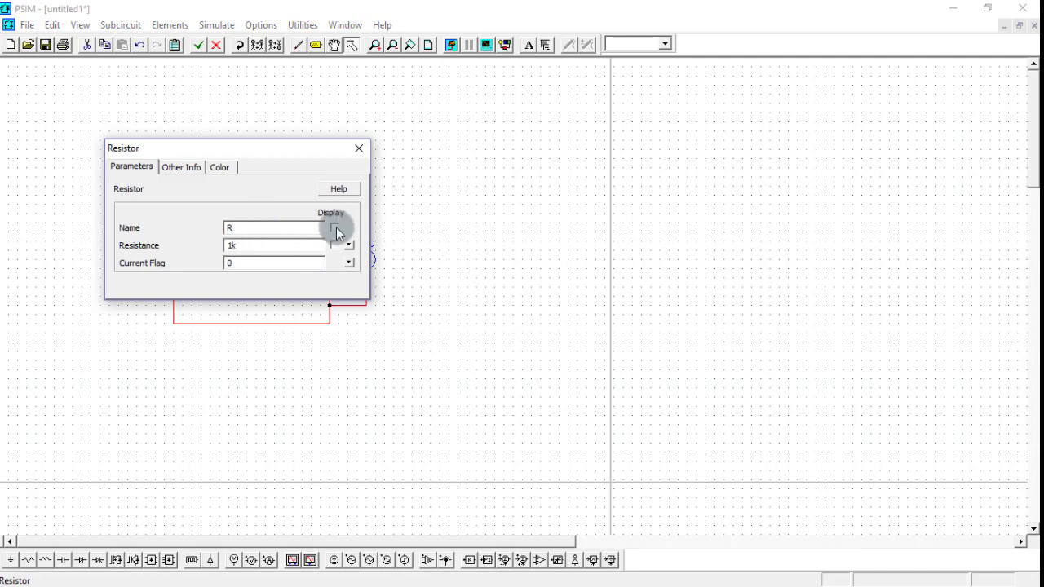
pyautogui.click(335, 245)
# - Change the resistor's colour to bright green
pyautogui.click(181, 167)
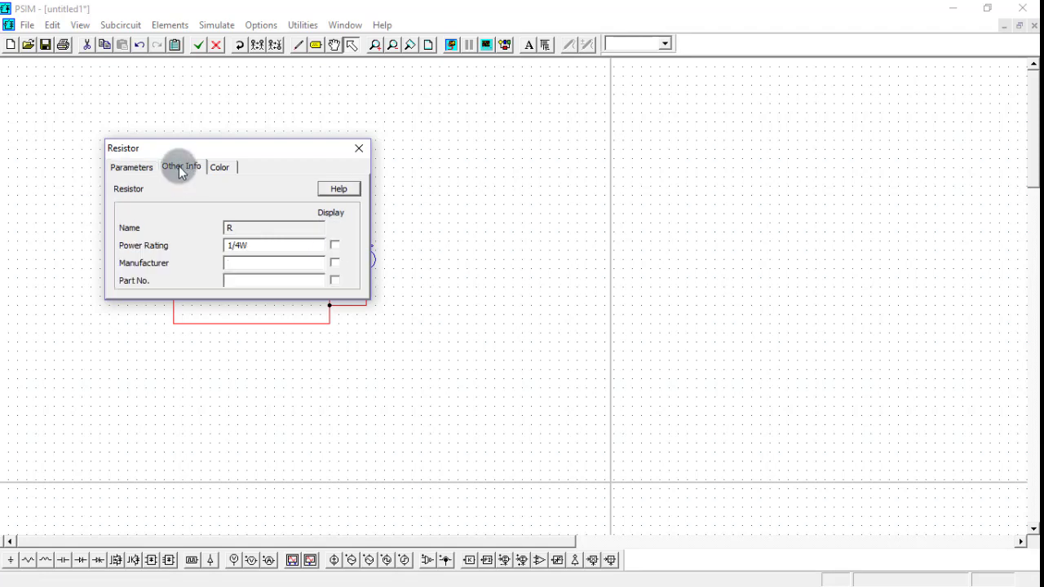
pyautogui.click(220, 167)
pyautogui.click(338, 234)
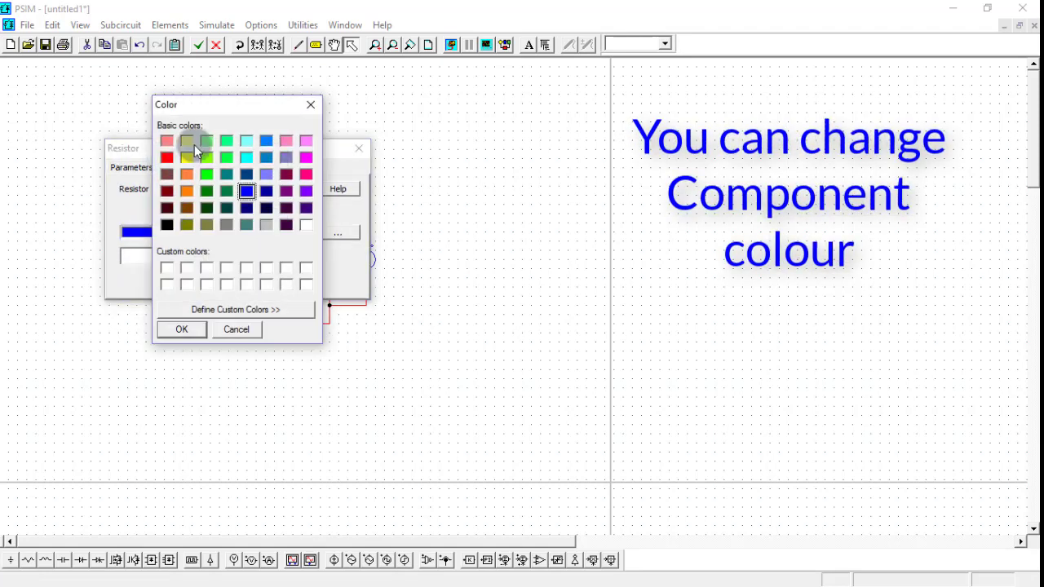
pyautogui.click(182, 329)
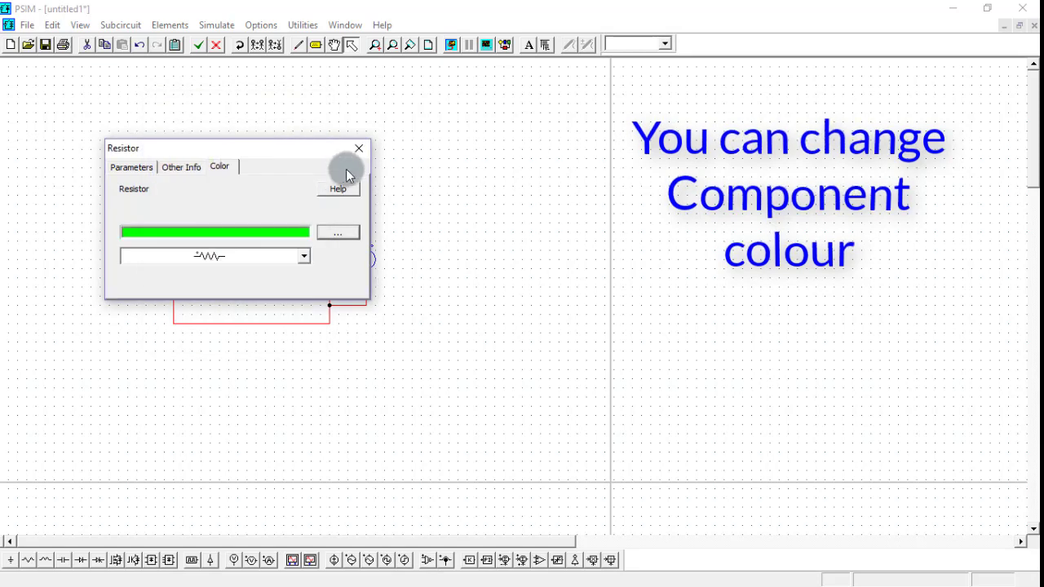
pyautogui.click(359, 148)
pyautogui.click(403, 275)
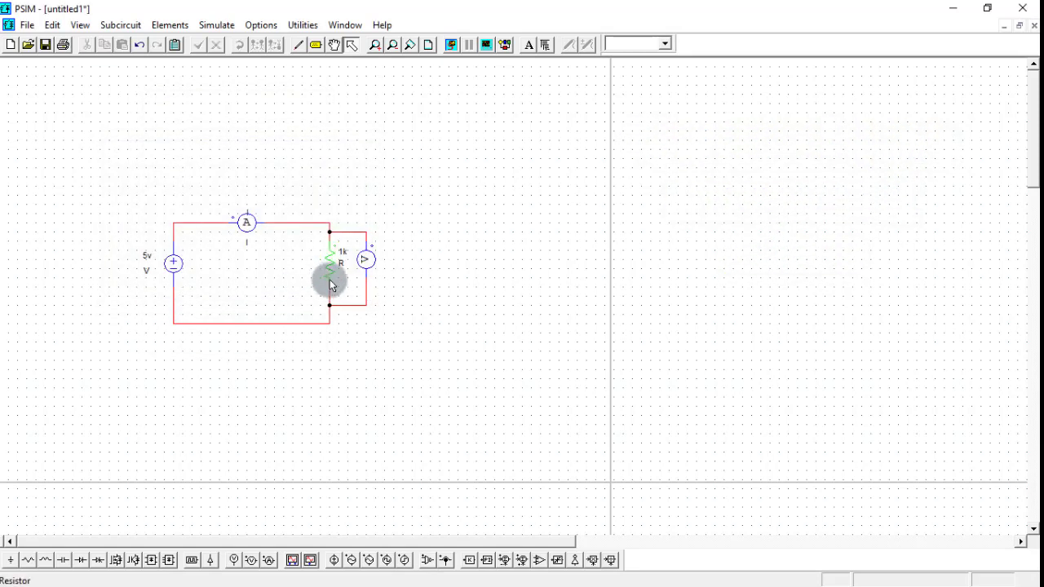
# - Try to recolour the resistor with a custom colour, and check its power rating information
pyautogui.doubleClick(329, 280)
pyautogui.click(221, 167)
pyautogui.click(338, 233)
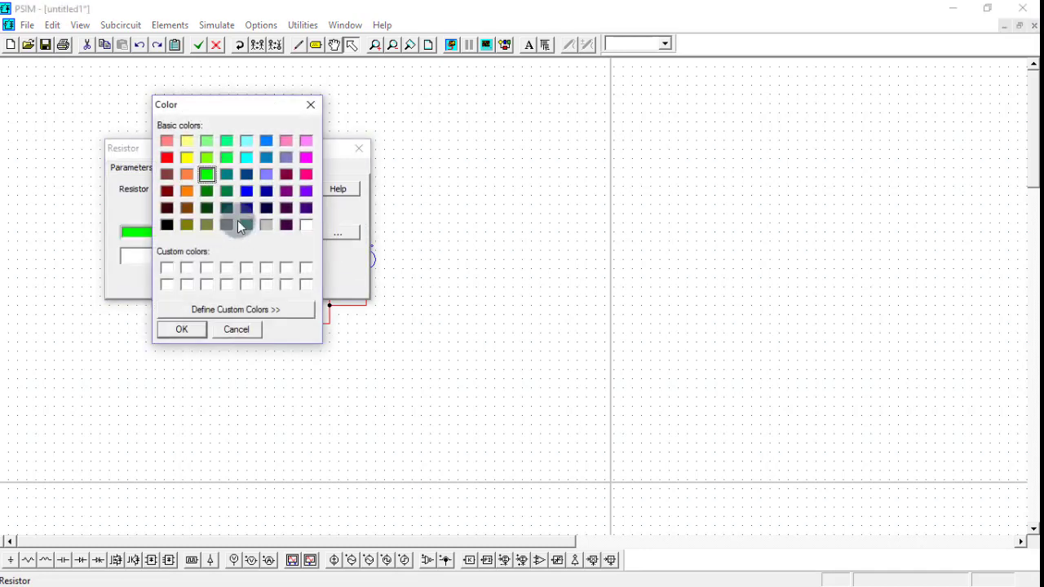
pyautogui.click(310, 104)
pyautogui.click(338, 234)
pyautogui.click(210, 287)
pyautogui.click(191, 335)
pyautogui.click(183, 168)
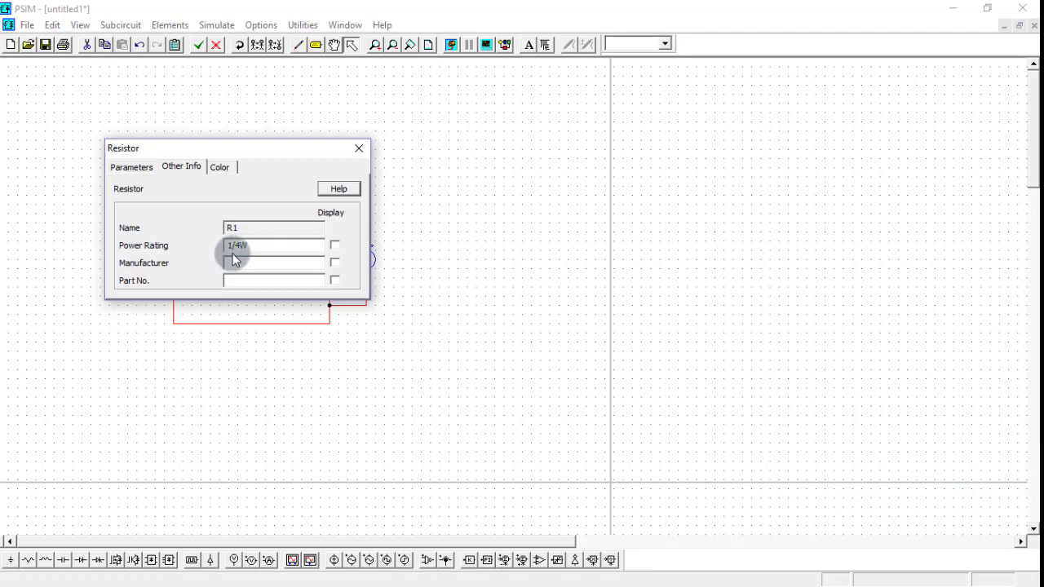
pyautogui.click(365, 150)
# - Name the voltage probe V with its name and simulation value displayed, and move its labels clear of the symbol
pyautogui.doubleClick(368, 264)
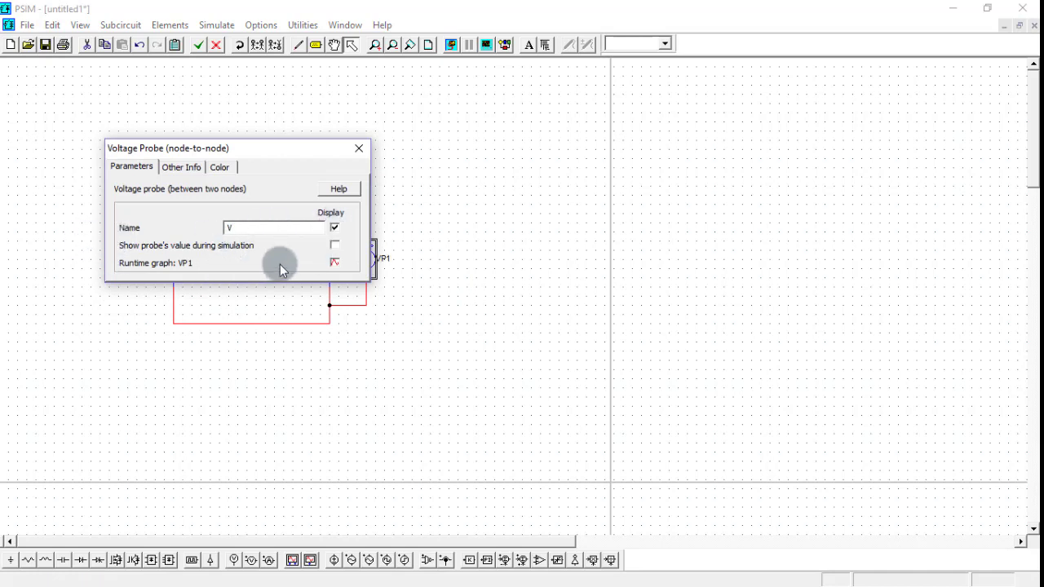
pyautogui.click(334, 245)
pyautogui.click(359, 147)
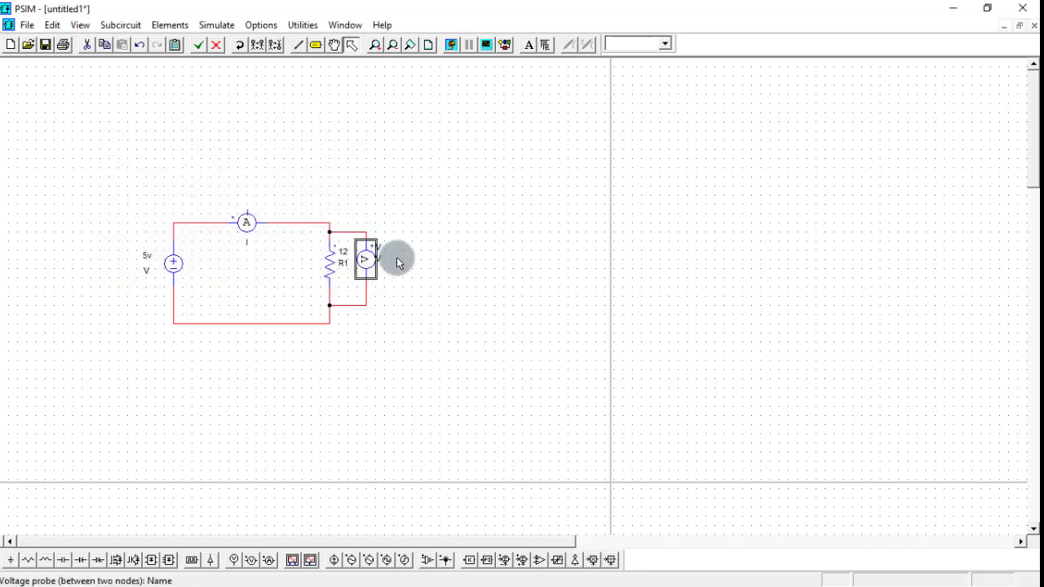
pyautogui.moveTo(391, 245); pyautogui.dragTo(398, 267)
pyautogui.click(400, 319)
# - Run the simulation of the resistor circuit
pyautogui.click(216, 25)
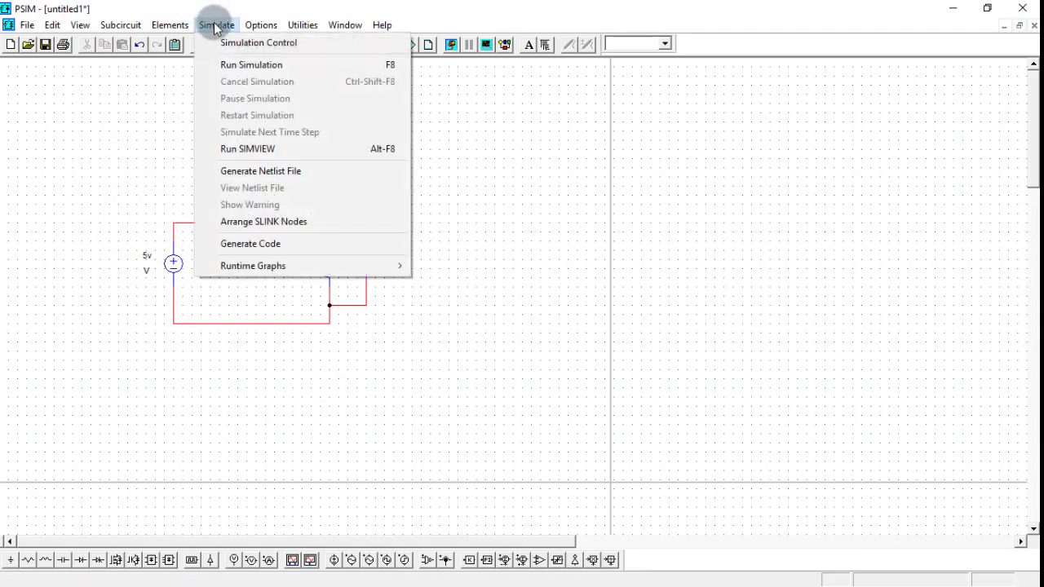
pyautogui.click(451, 45)
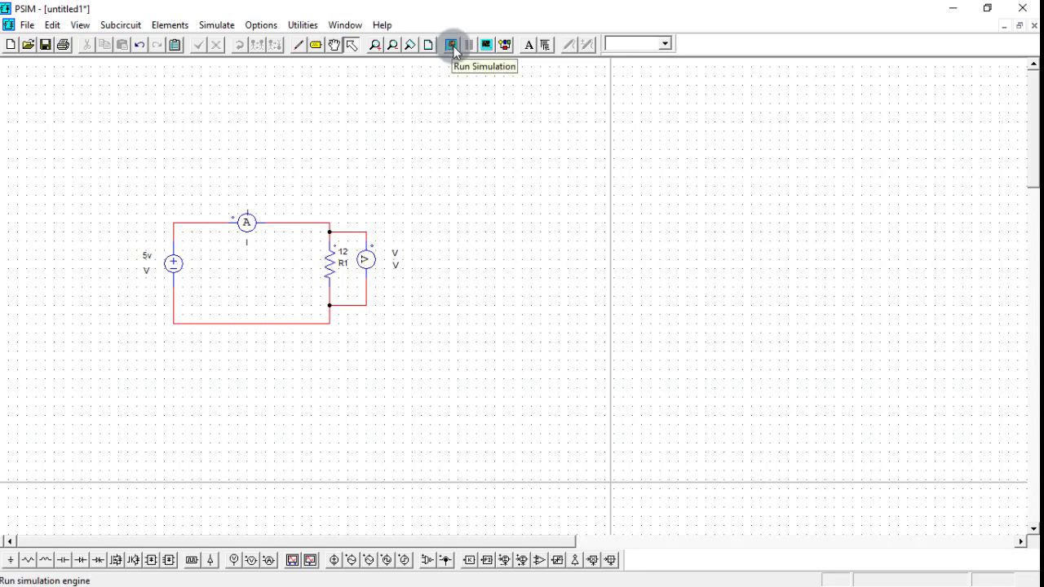
pyautogui.click(452, 46)
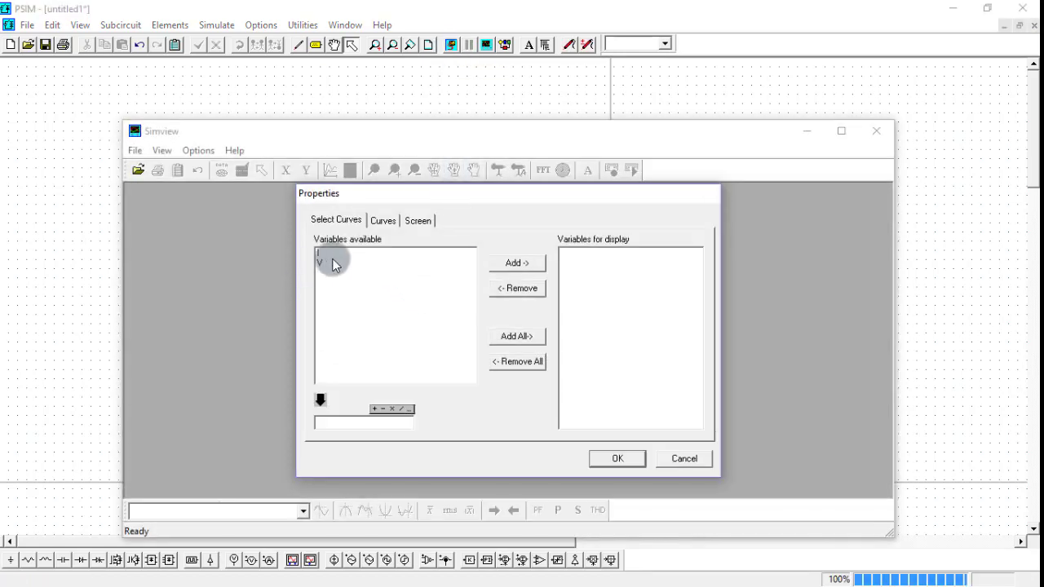
# - Plot the current I against time in Simview, and close the waveform viewer
pyautogui.click(319, 253)
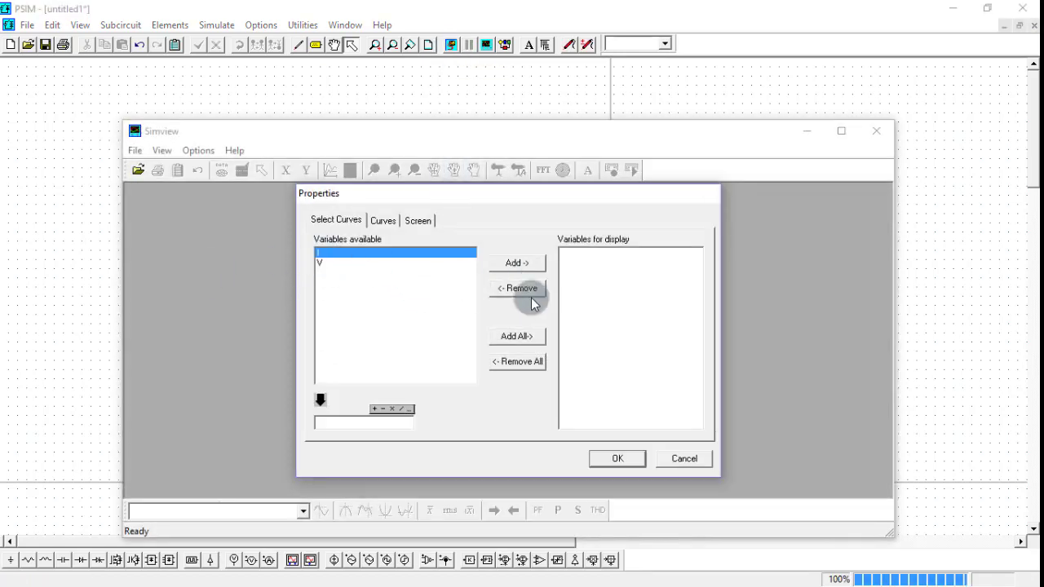
pyautogui.click(519, 261)
pyautogui.click(617, 460)
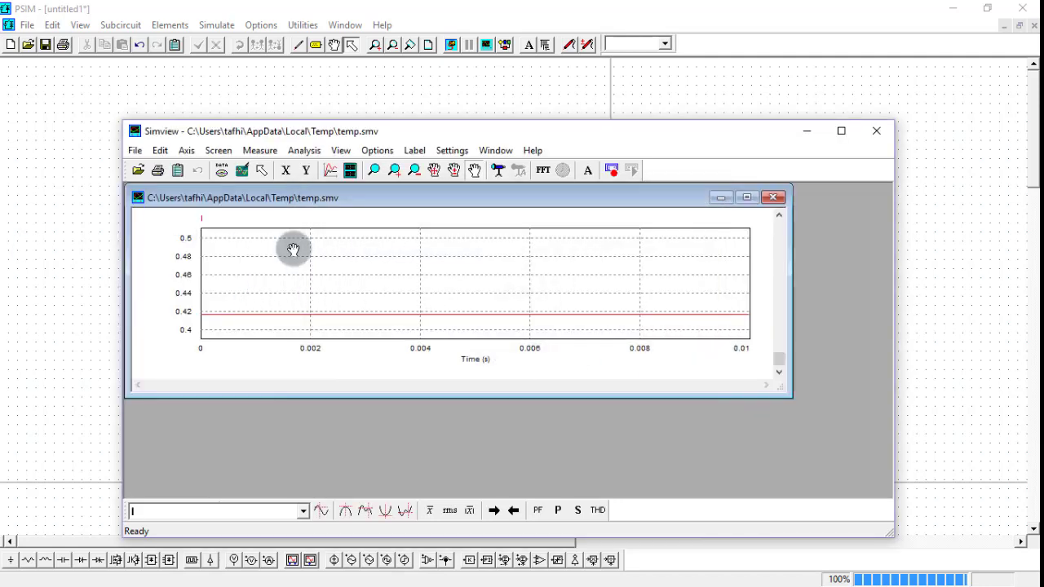
pyautogui.click(877, 132)
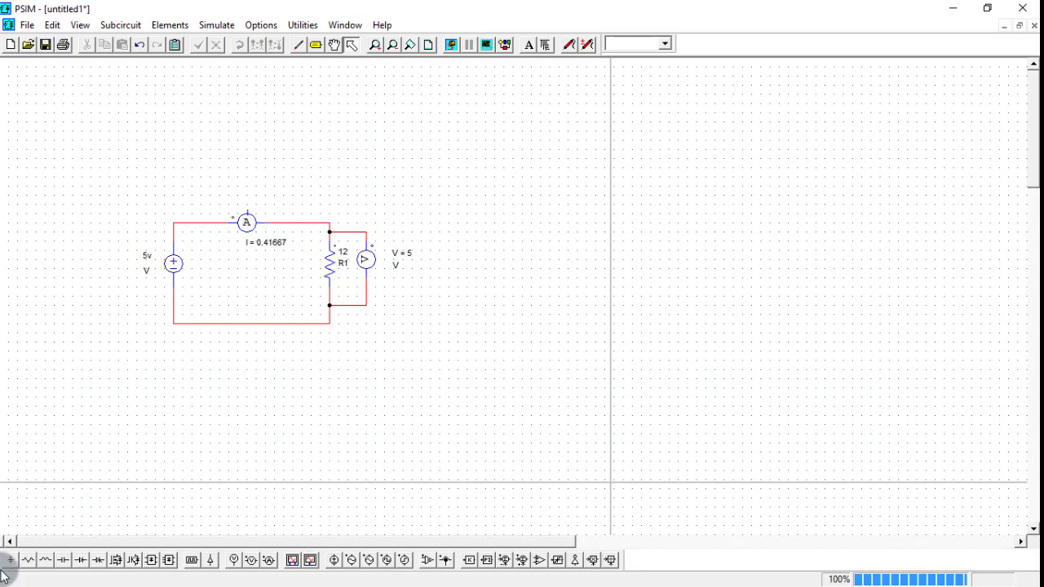
# - Place two vertical resistors side by side and a DC voltage source in the empty area beside the series circuit
pyautogui.click(28, 561)
pyautogui.click(835, 245)
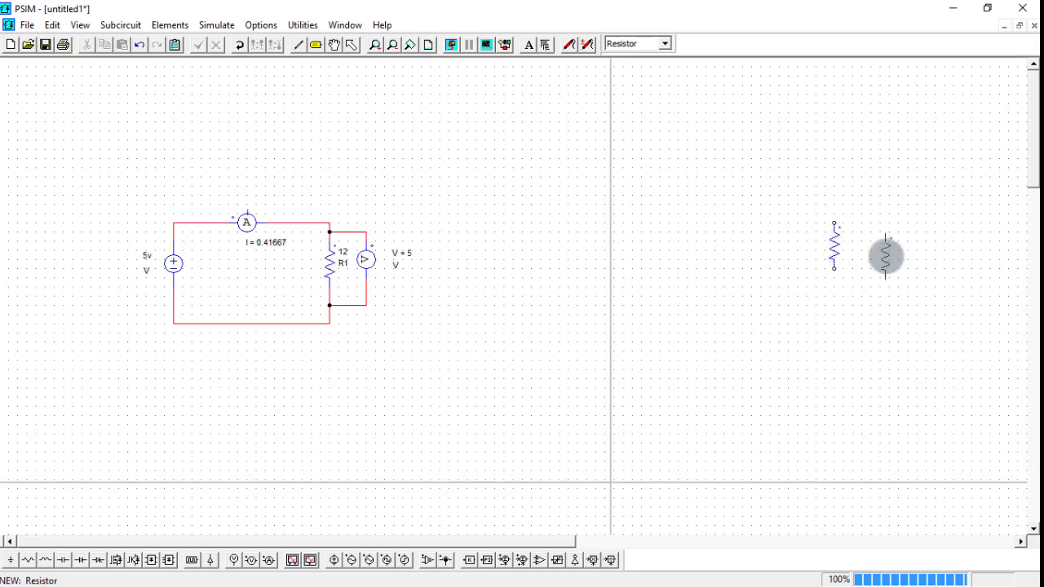
pyautogui.click(889, 245)
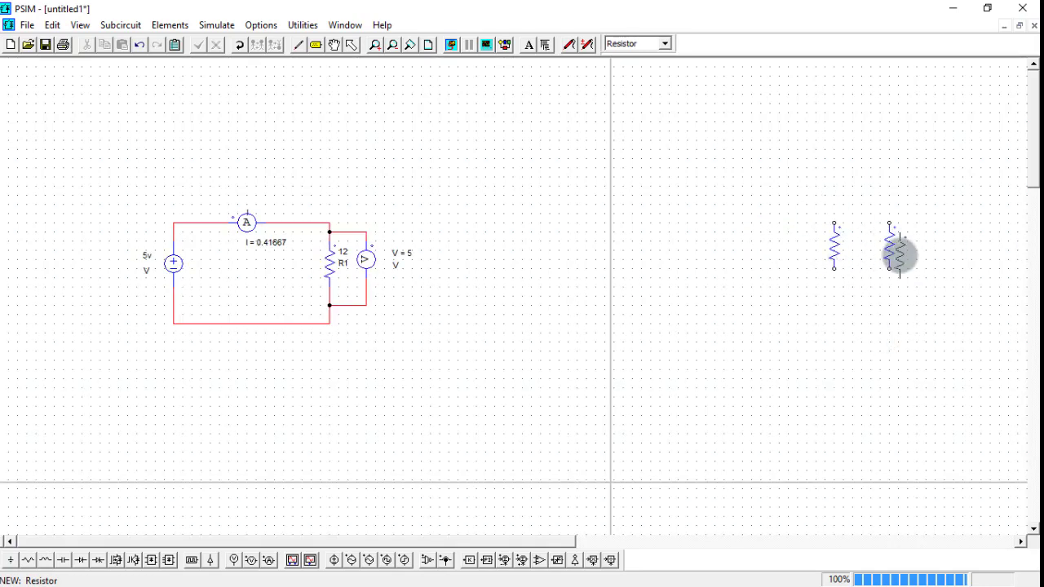
pyautogui.click(334, 560)
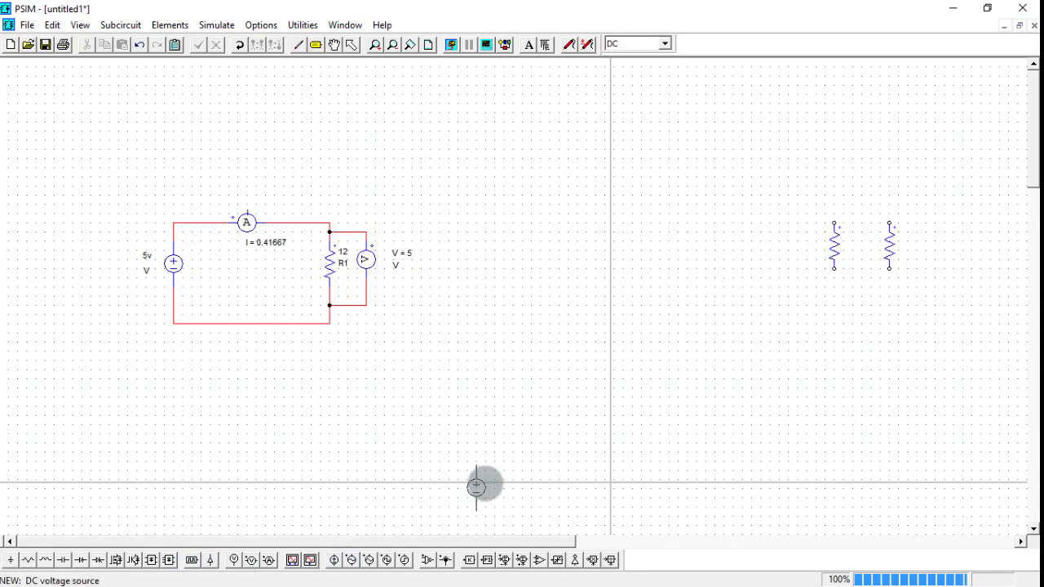
pyautogui.click(733, 244)
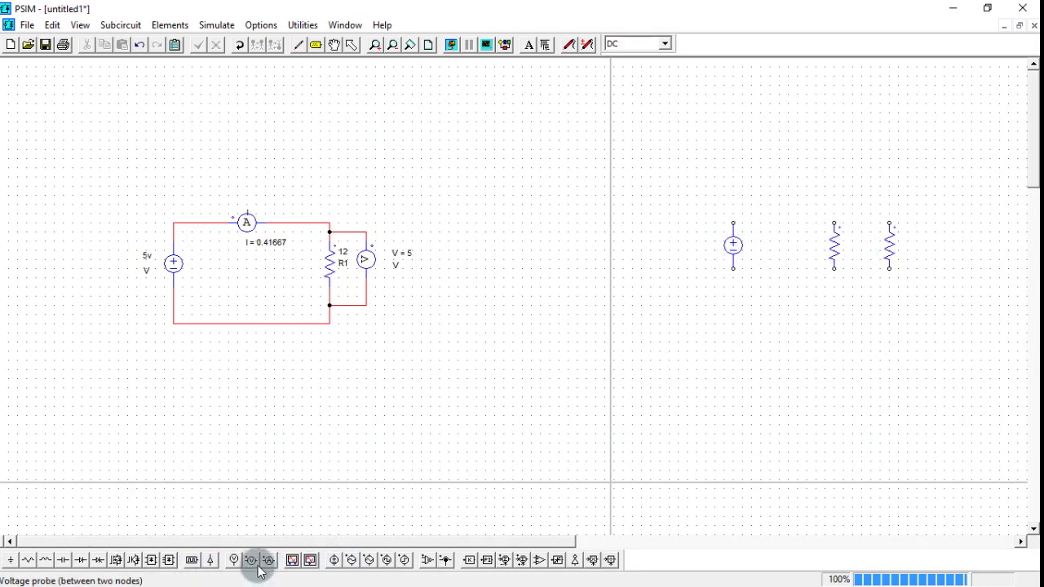
# - Place a current probe above each of the two new resistors
pyautogui.click(269, 560)
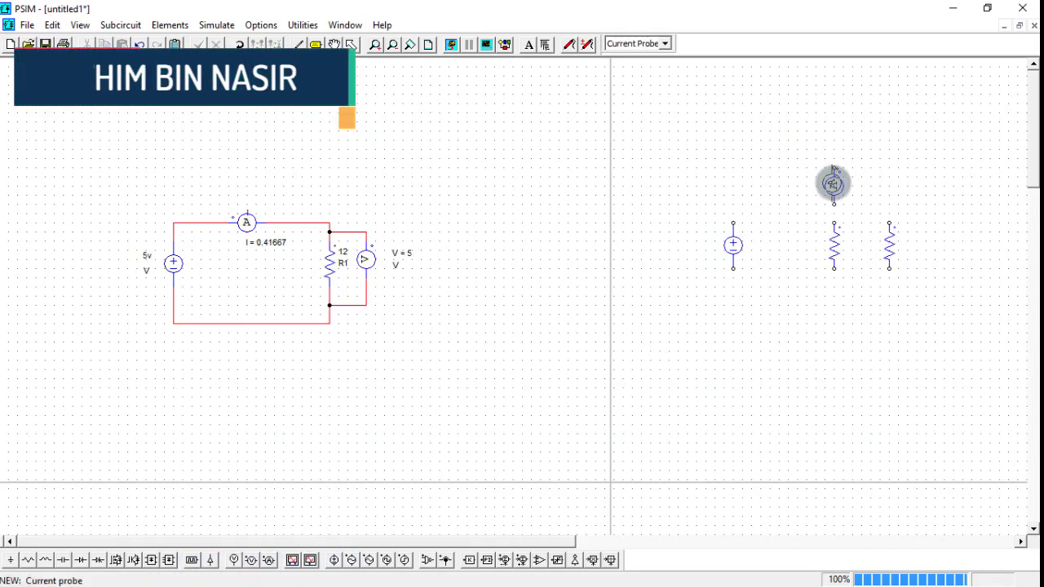
pyautogui.click(834, 186)
pyautogui.click(890, 188)
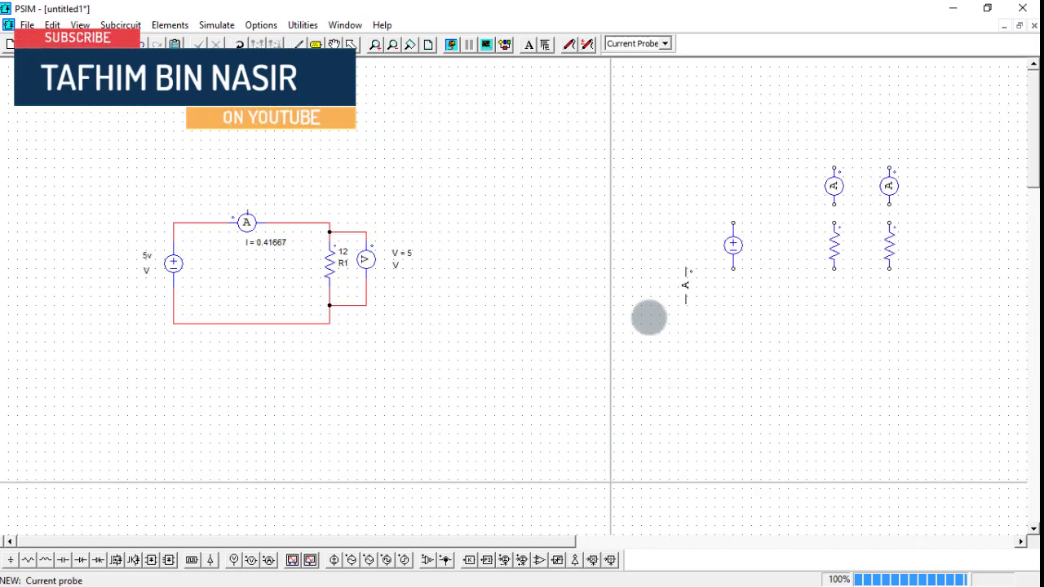
# - Place a node-to-ground voltage probe above the second current probe and a node-to-node voltage probe between the new source and first resistor
pyautogui.click(234, 560)
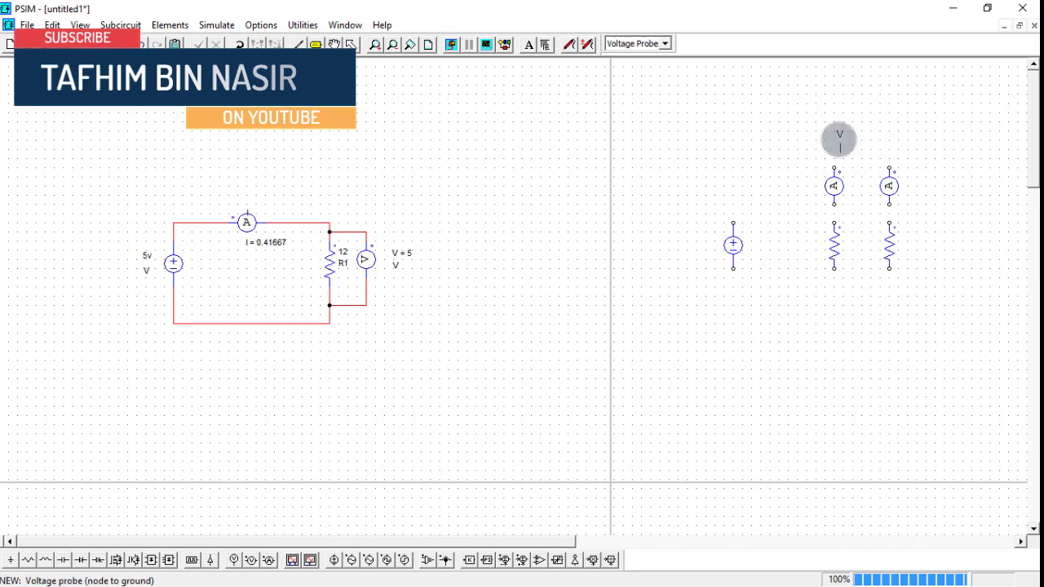
pyautogui.click(890, 143)
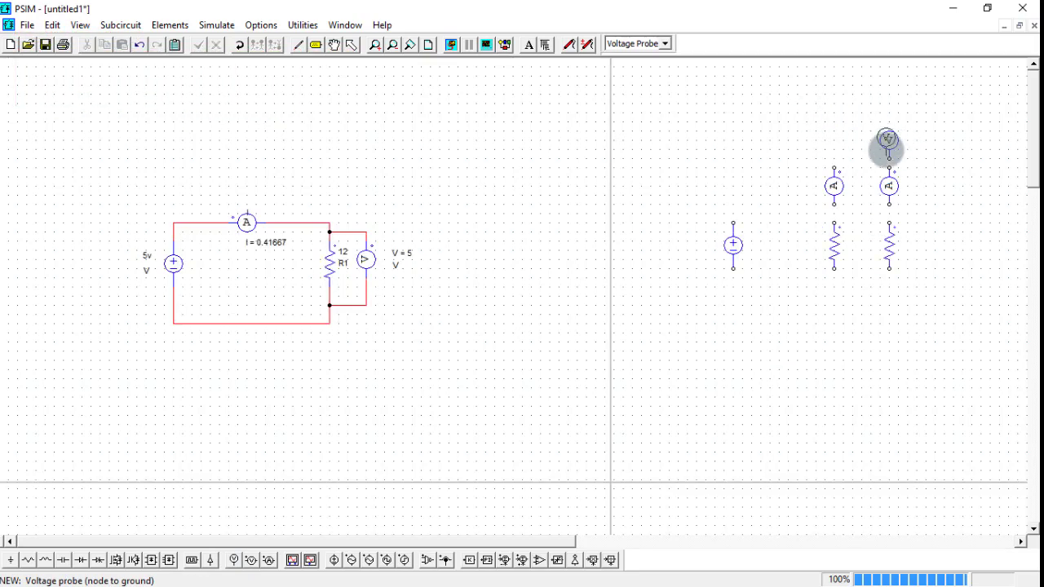
pyautogui.click(250, 560)
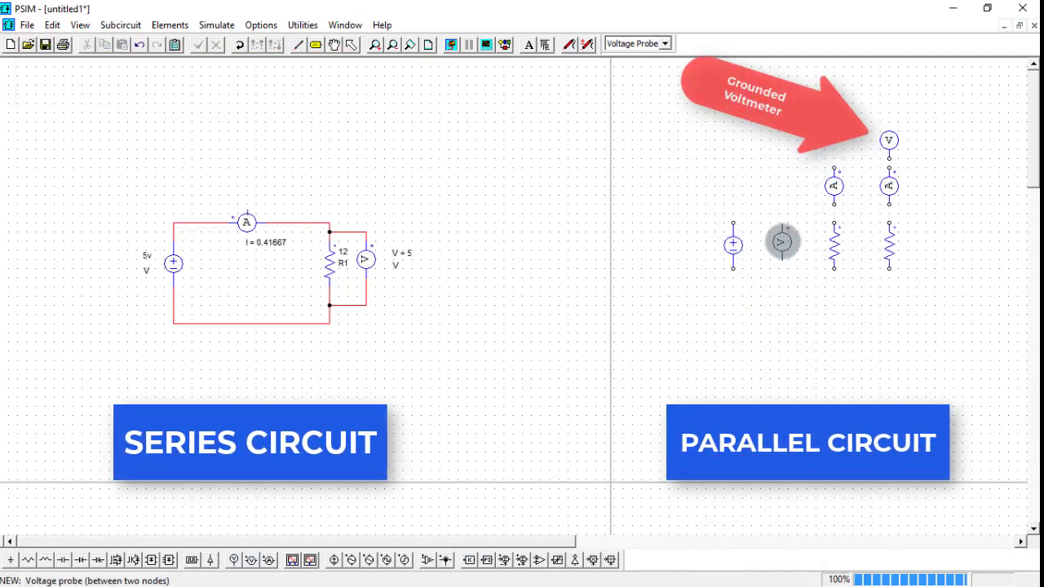
pyautogui.click(788, 241)
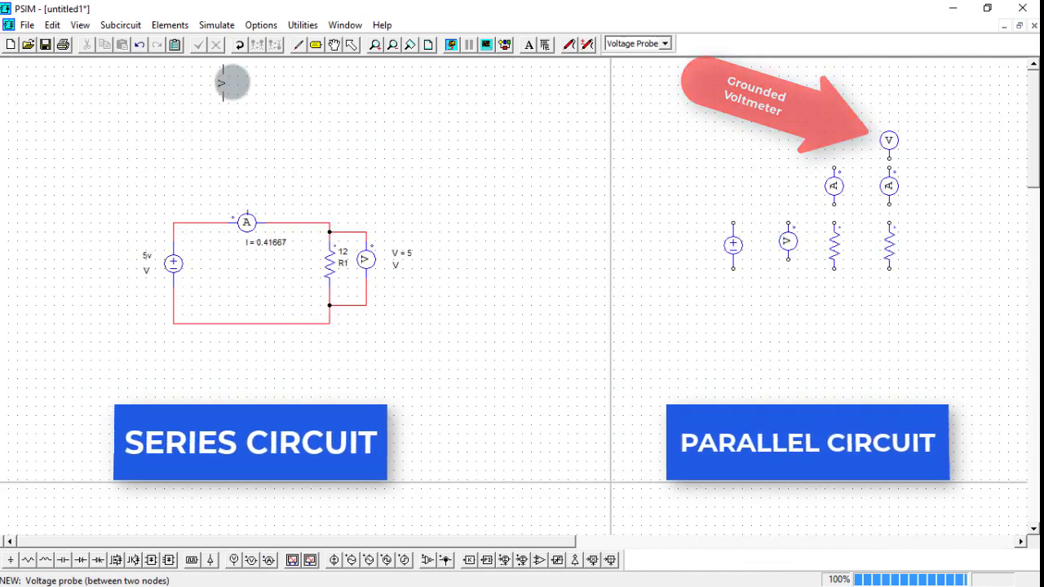
# - Wire the new source's positive terminal to the first current probe and its negative terminal to the lower end of the first resistor
pyautogui.click(299, 46)
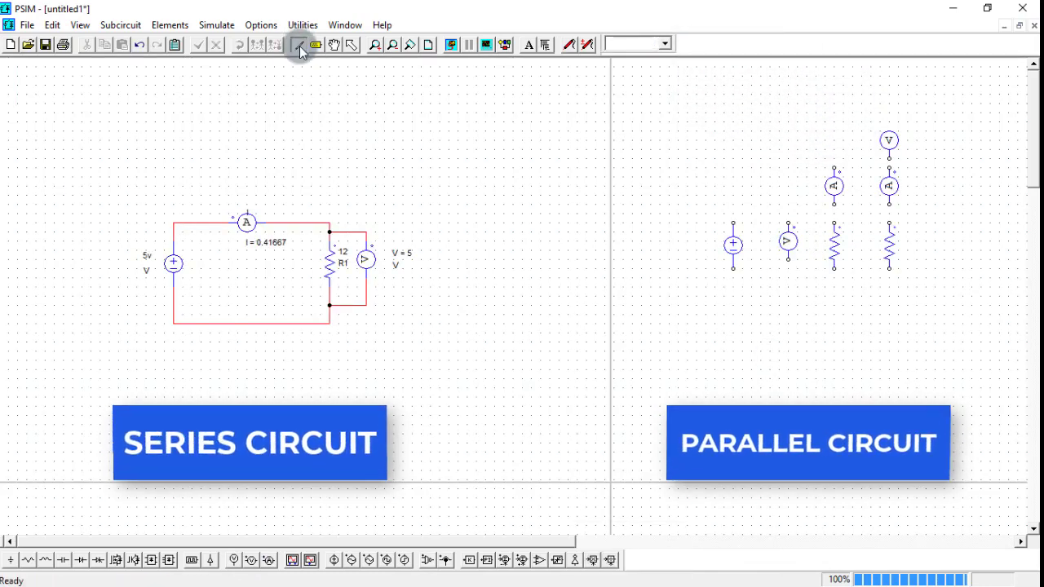
pyautogui.moveTo(734, 222); pyautogui.dragTo(834, 160)
pyautogui.moveTo(734, 269); pyautogui.dragTo(834, 306)
pyautogui.moveTo(834, 268); pyautogui.dragTo(834, 305)
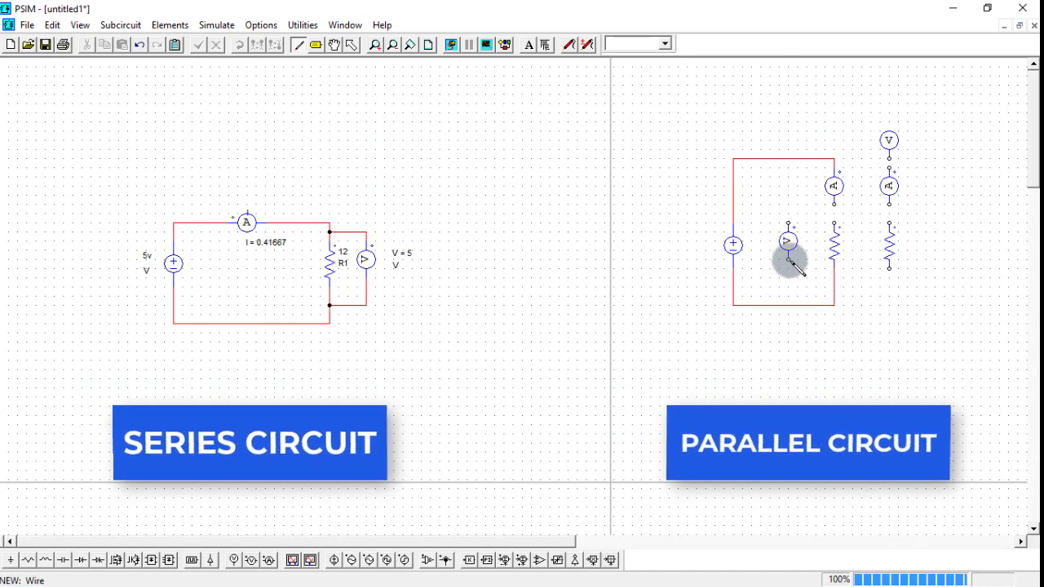
# - Wire the node-to-node voltage probe across the first resistor of the parallel circuit
pyautogui.moveTo(788, 260)
pyautogui.mouseDown()
pyautogui.moveTo(789, 306)
pyautogui.moveTo(834, 277)
pyautogui.mouseUp()
pyautogui.hotkey('ctrl', 'z')
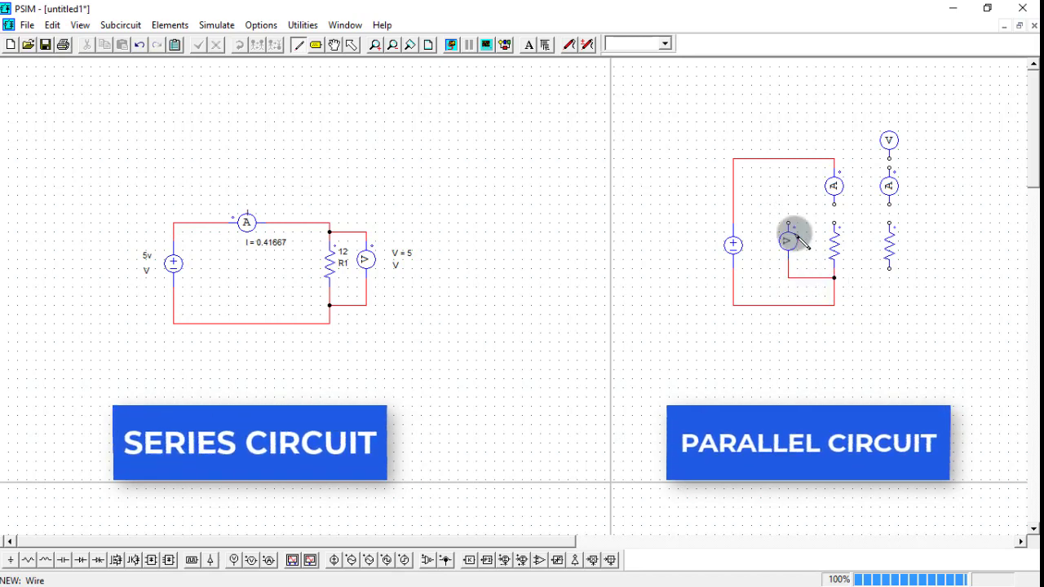
pyautogui.moveTo(790, 223); pyautogui.dragTo(833, 213)
# - Wire the second current probe and resistor as a parallel branch, with the grounded voltage probe on its upper node
pyautogui.moveTo(889, 157); pyautogui.dragTo(834, 159)
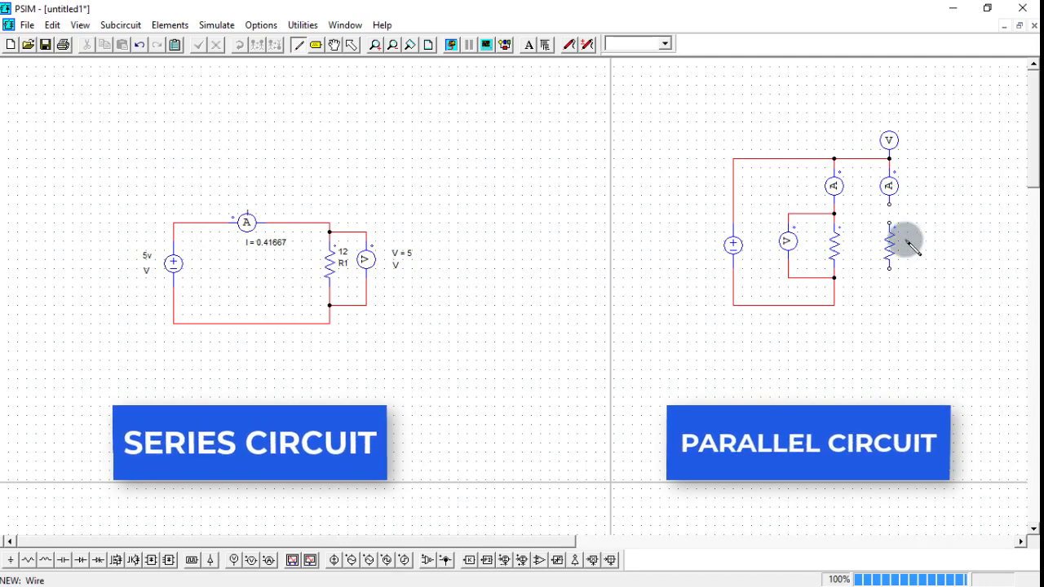
pyautogui.moveTo(890, 201); pyautogui.dragTo(889, 224)
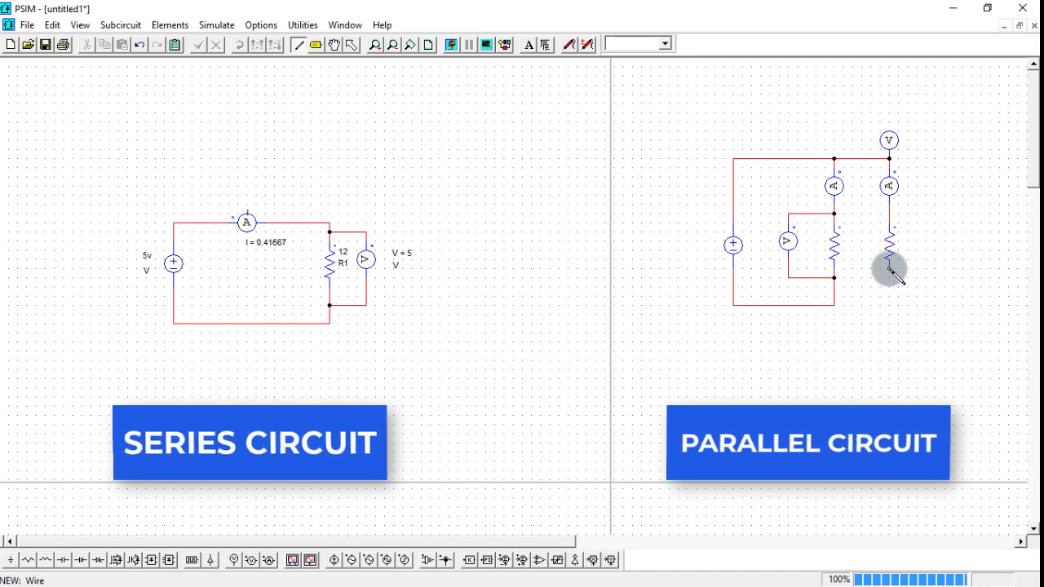
pyautogui.moveTo(891, 269); pyautogui.dragTo(834, 306)
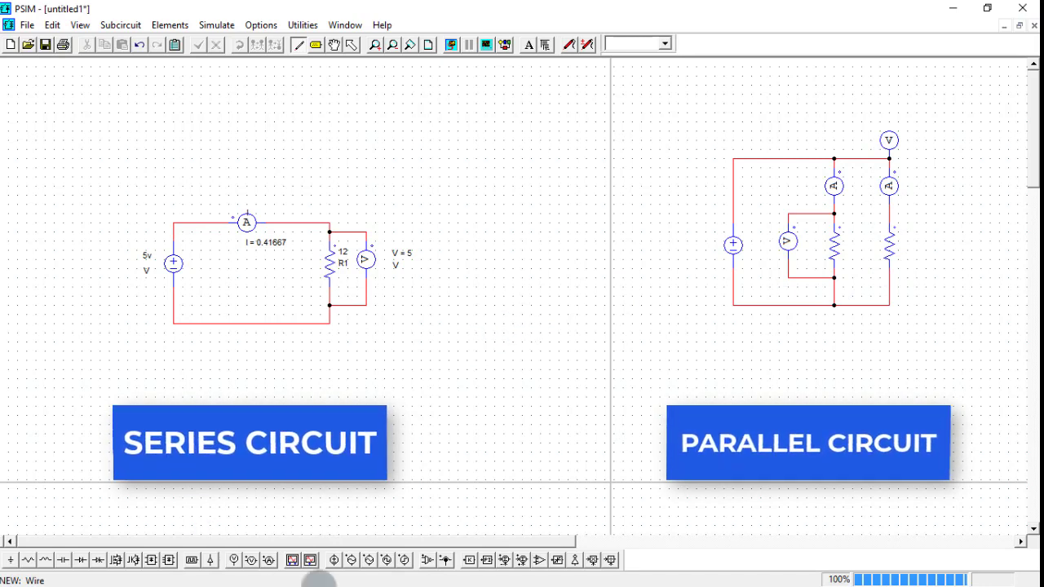
# - Add a ground to the lower wire of both the series circuit and the parallel circuit
pyautogui.click(10, 559)
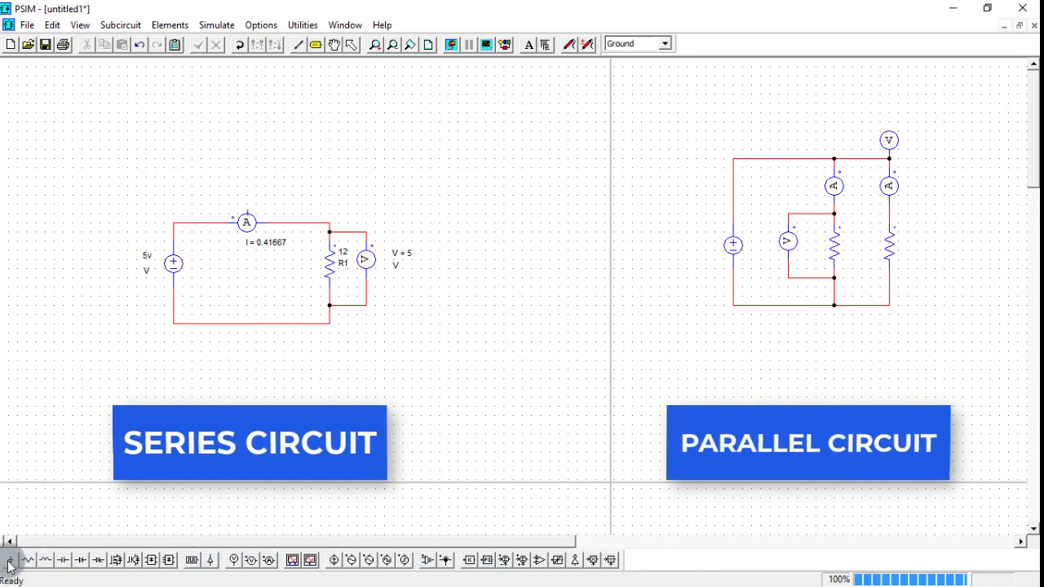
pyautogui.click(237, 326)
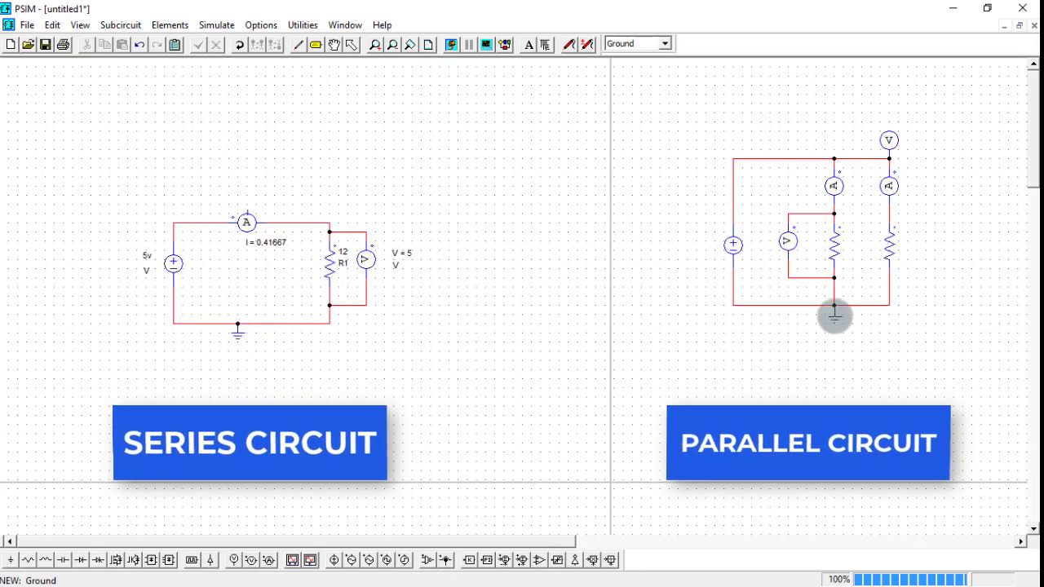
pyautogui.click(834, 309)
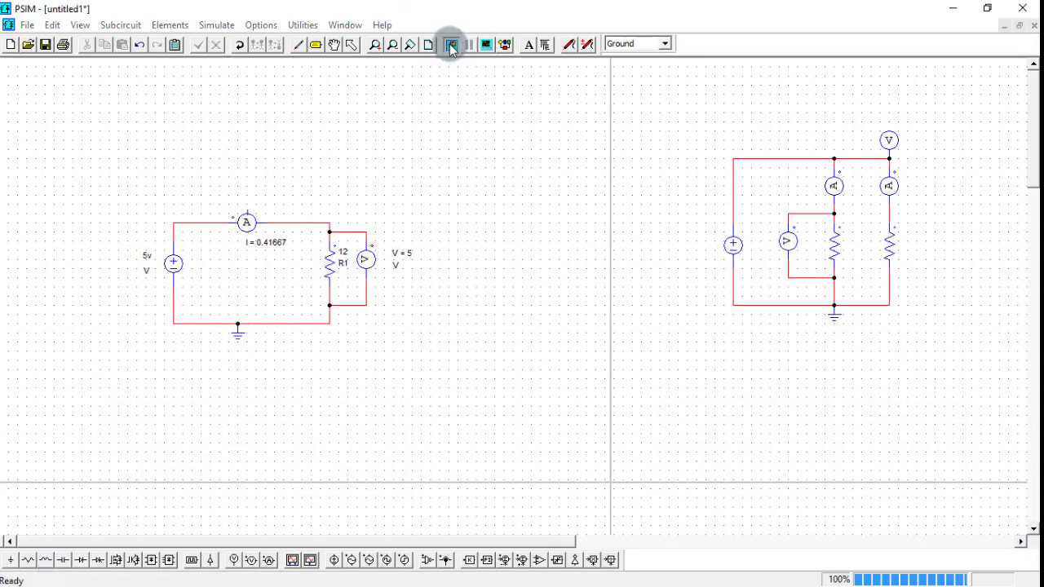
# - Run the simulation of both circuits and close the waveform viewer without plotting any curves
pyautogui.click(451, 44)
pyautogui.click(705, 479)
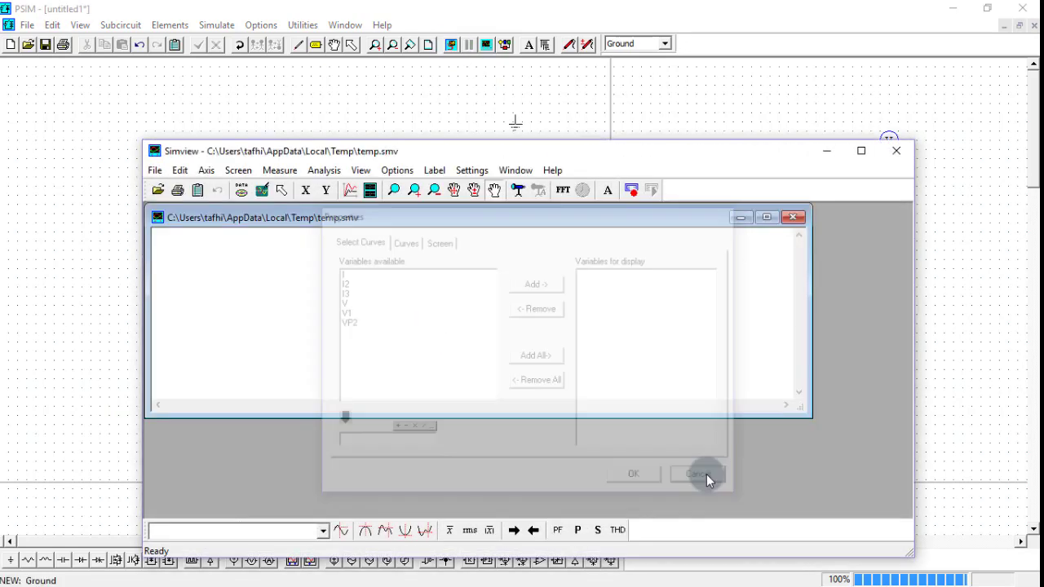
pyautogui.click(794, 218)
pyautogui.click(897, 151)
# - Name the parallel circuit's DC source v2, set its amplitude to 5v, and display both on the schematic
pyautogui.click(351, 44)
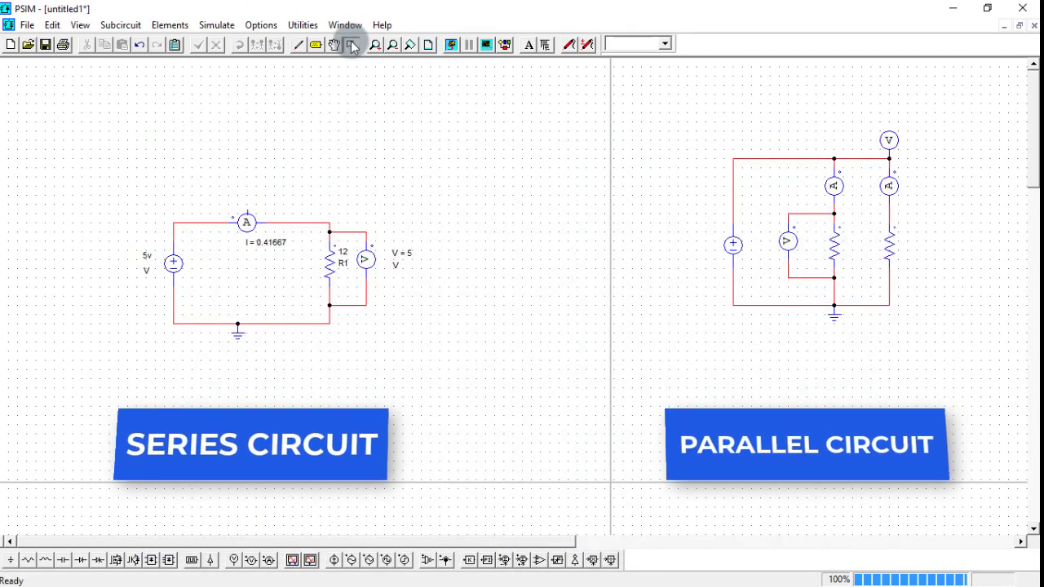
pyautogui.doubleClick(732, 244)
pyautogui.click(258, 227)
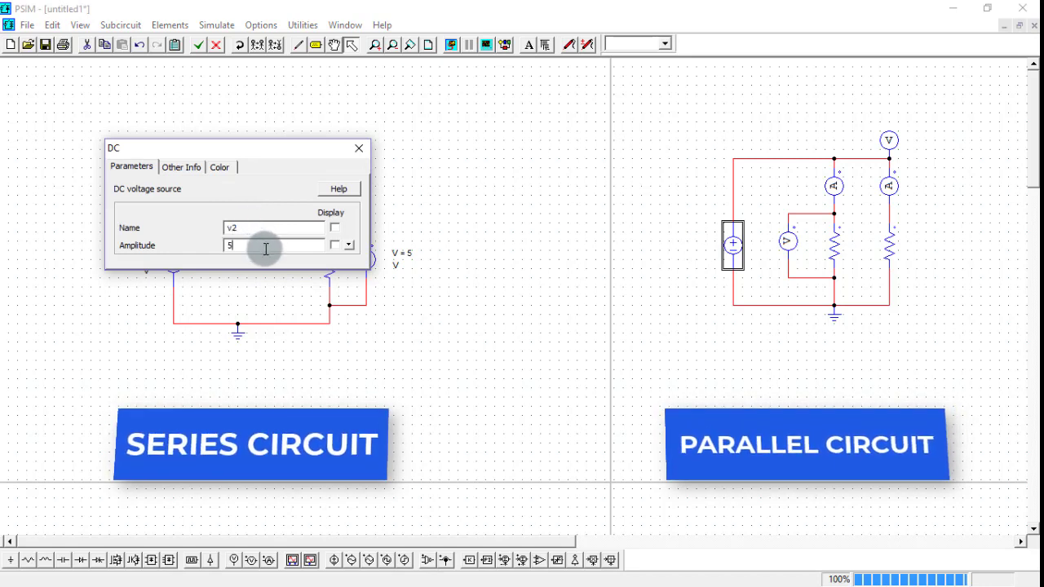
pyautogui.write('v')
pyautogui.click(359, 147)
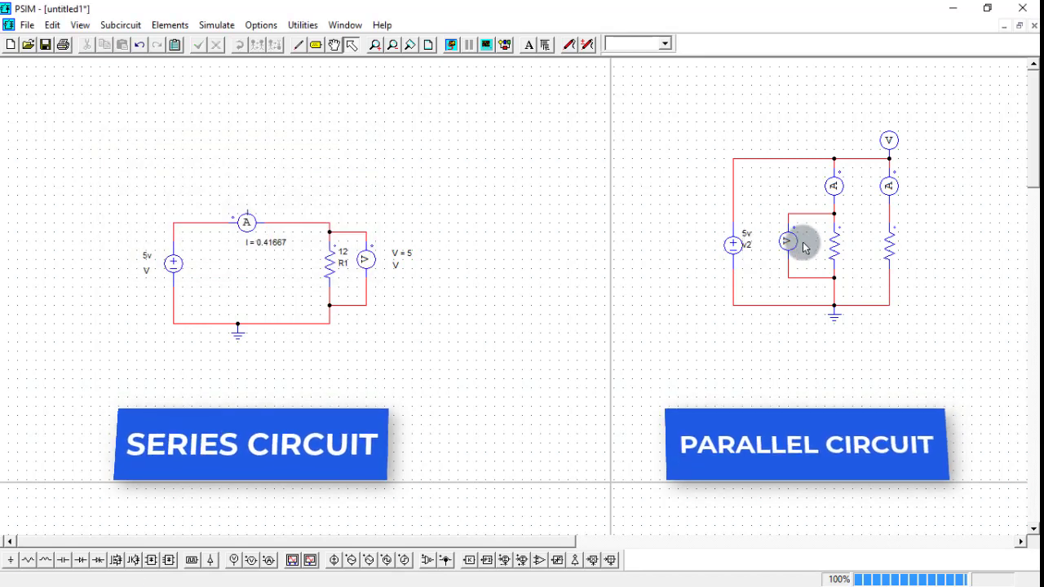
pyautogui.doubleClick(790, 242)
pyautogui.click(268, 231)
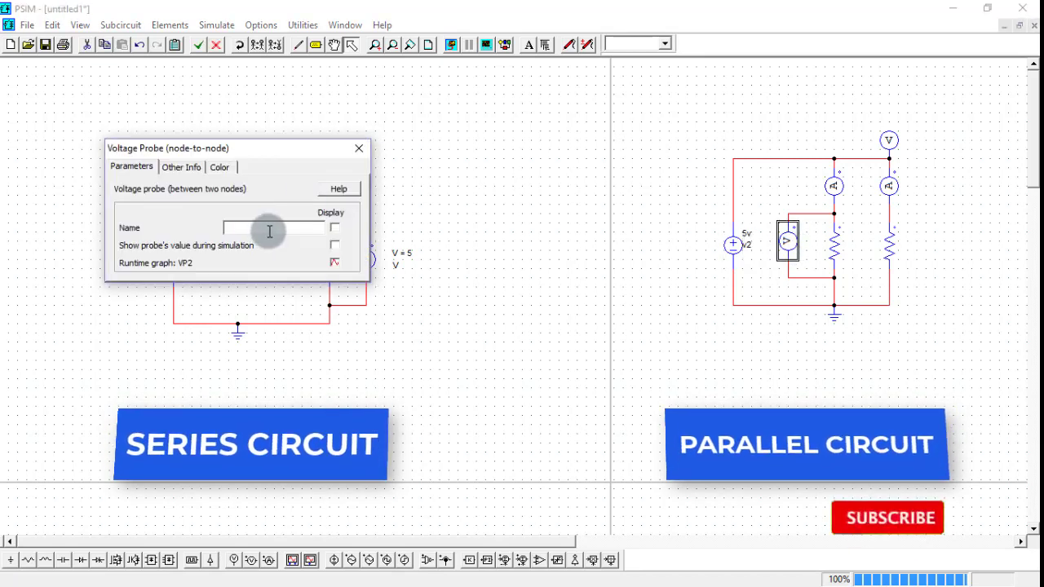
pyautogui.click(359, 147)
# - Rename the parallel circuit's DC source as E2
pyautogui.doubleClick(740, 243)
pyautogui.click(262, 230)
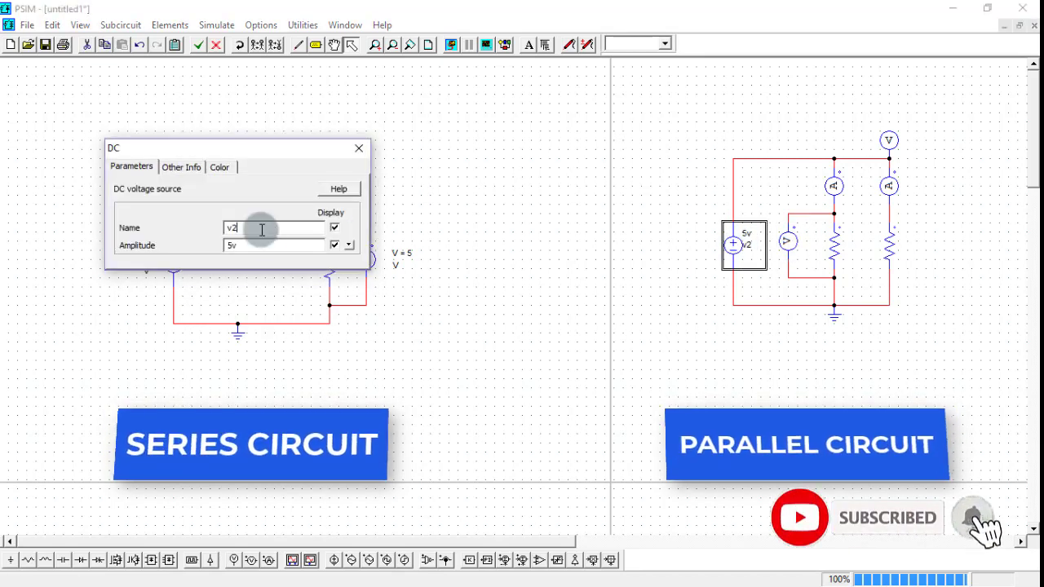
pyautogui.press('BackSpace')
pyautogui.write('E2')
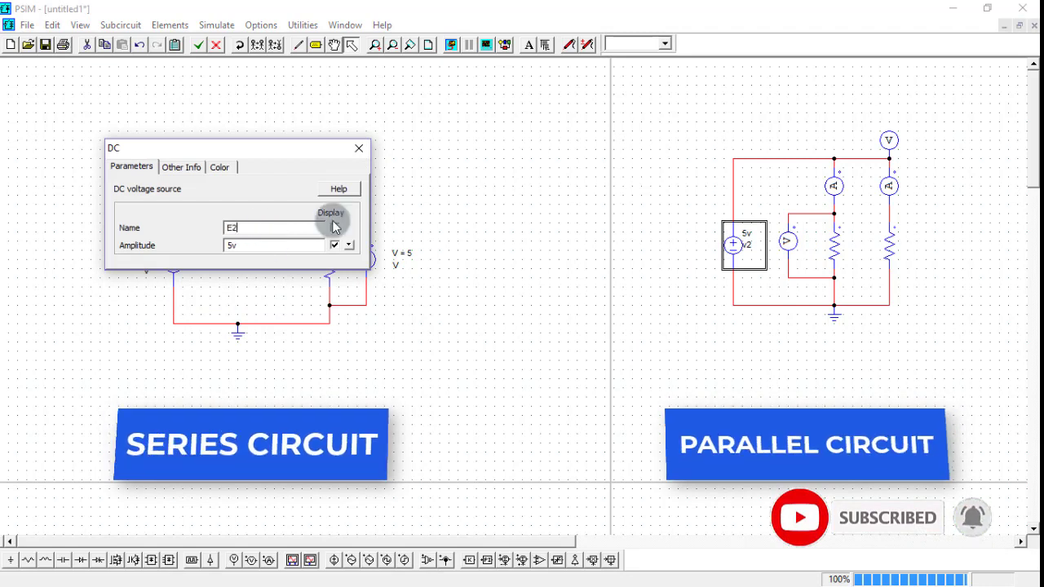
pyautogui.click(361, 150)
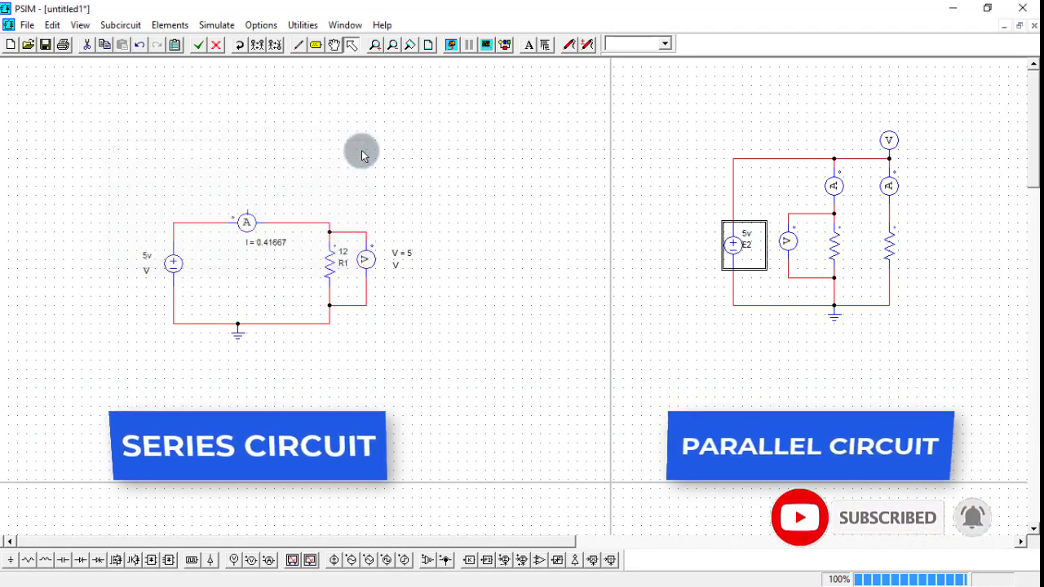
# - Clear the name of the voltage probe across the series circuit's resistor
pyautogui.doubleClick(367, 263)
pyautogui.click(266, 227)
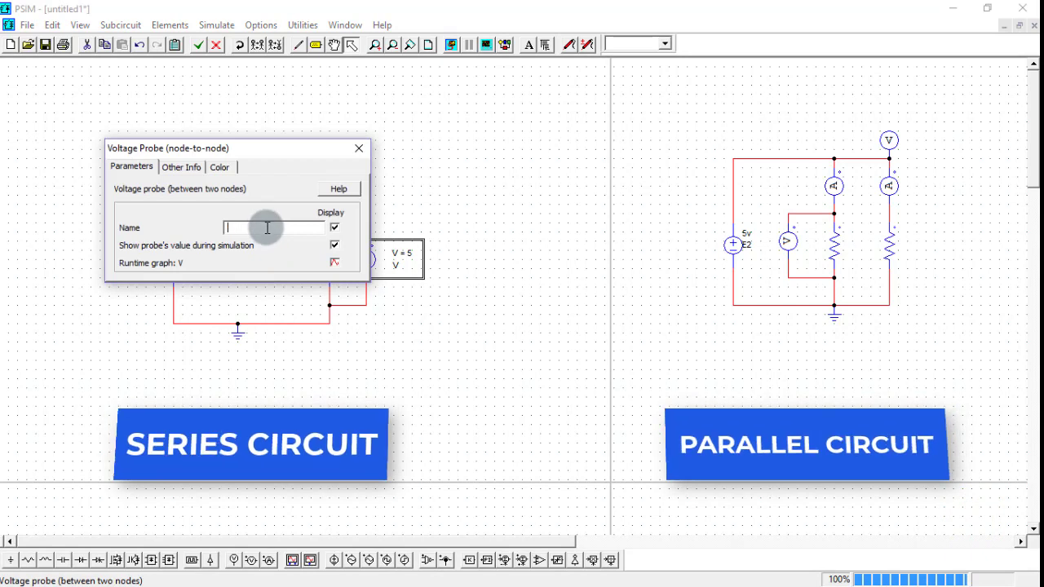
pyautogui.write('E')
pyautogui.click(359, 149)
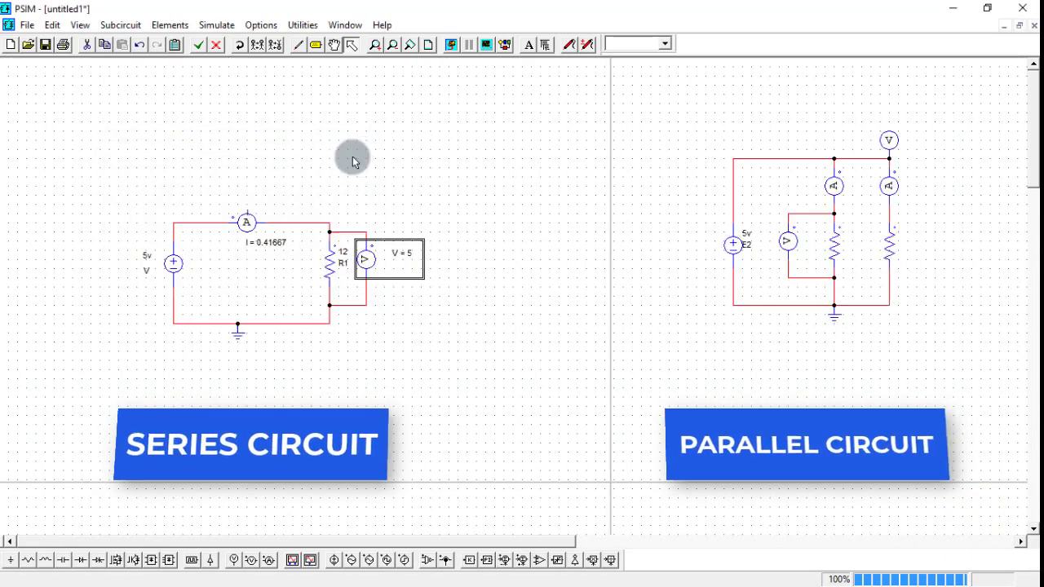
# - Rename the series circuit's DC source as E
pyautogui.doubleClick(175, 261)
pyautogui.click(245, 231)
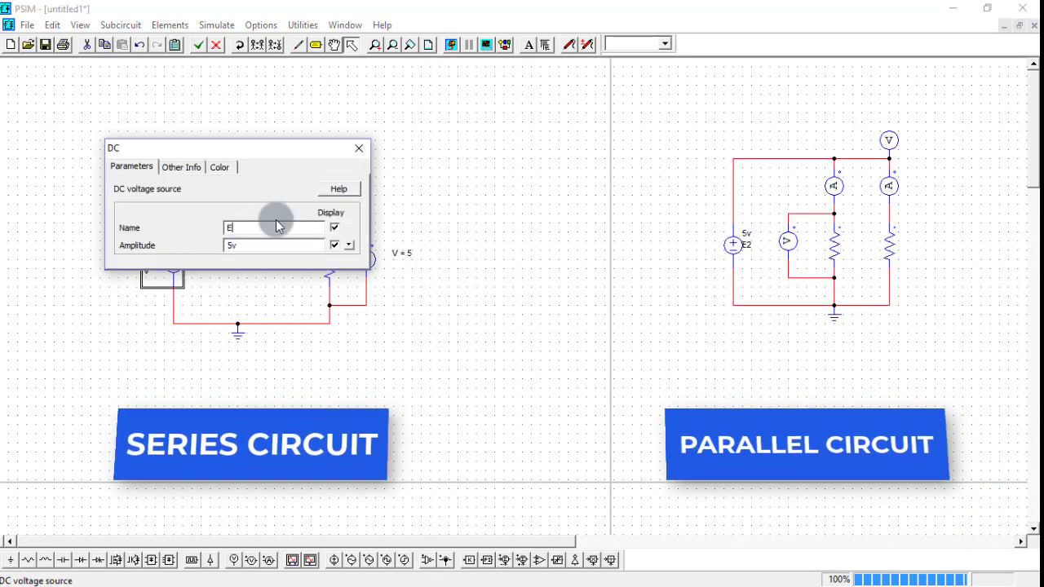
pyautogui.write('E')
pyautogui.click(359, 148)
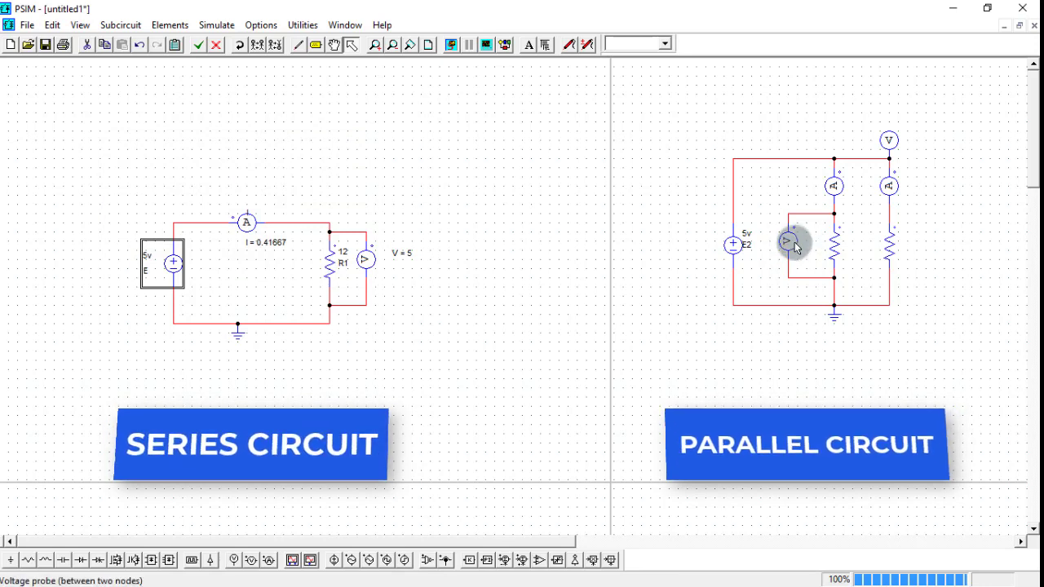
# - Name the parallel circuit's node-to-node voltage probe v1, display its name and simulation value, and move the labels clear above the probe
pyautogui.doubleClick(789, 242)
pyautogui.click(234, 226)
pyautogui.write('v')
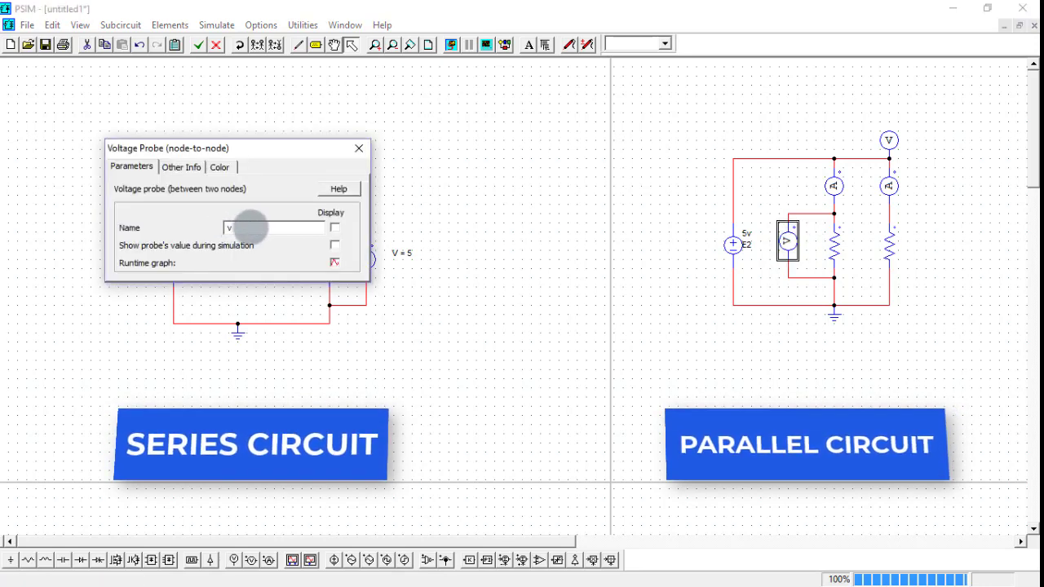
pyautogui.write('1')
pyautogui.click(335, 228)
pyautogui.click(335, 245)
pyautogui.click(359, 148)
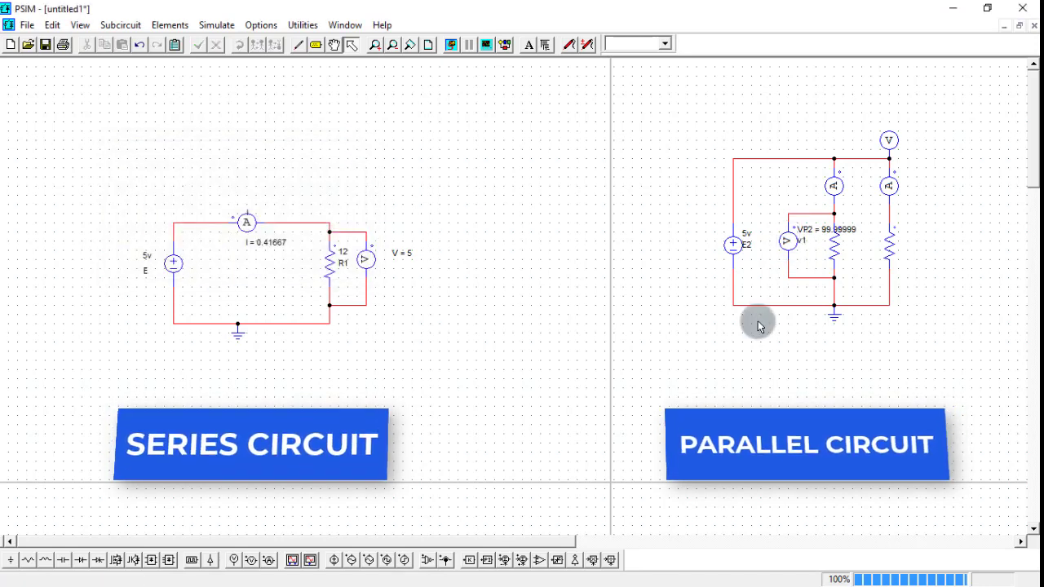
pyautogui.click(803, 236)
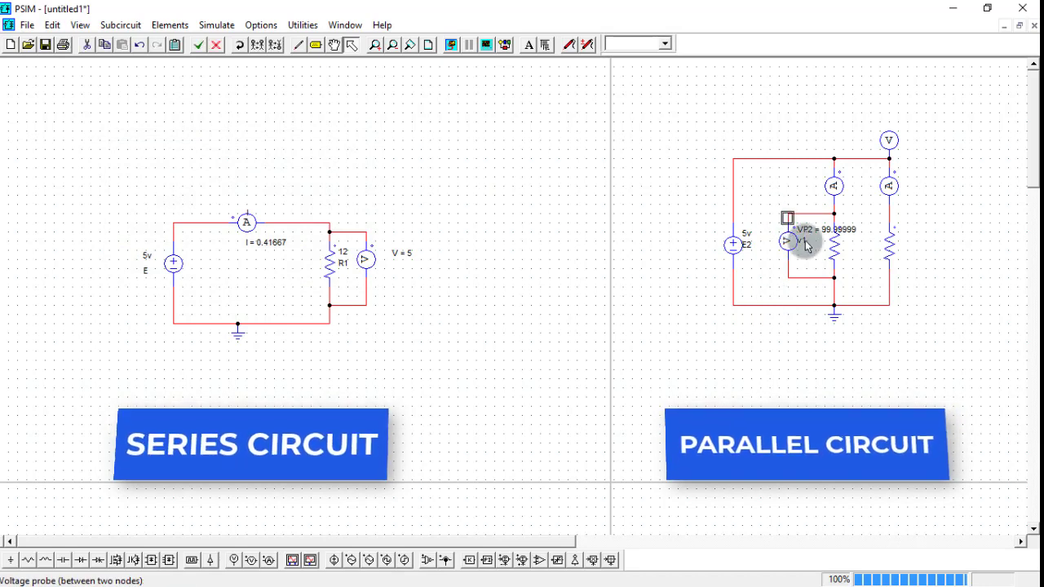
pyautogui.moveTo(804, 228); pyautogui.dragTo(769, 203)
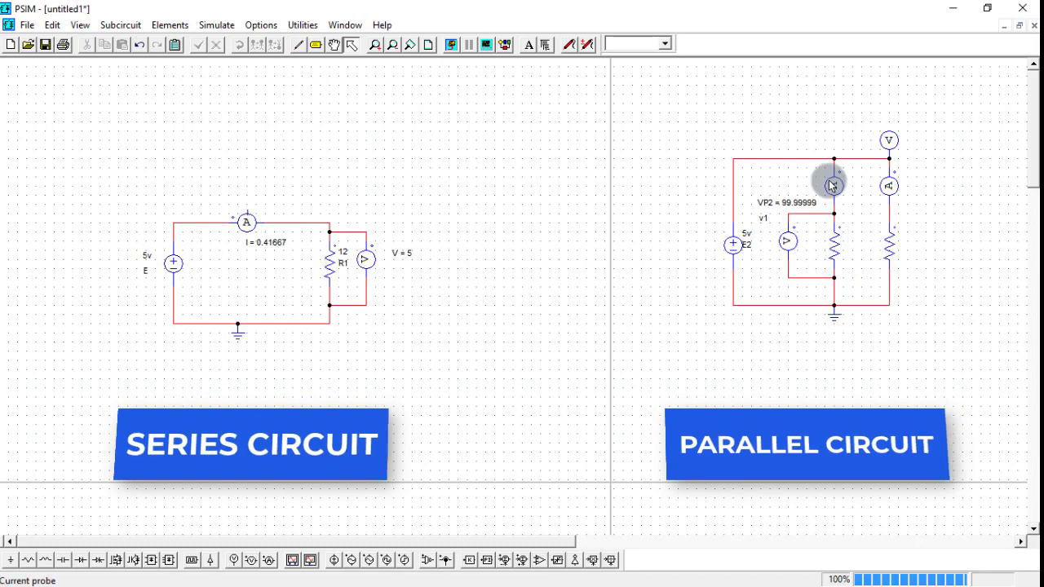
# - Name the current probe in the parallel circuit's first branch I1, display its name and simulation value, and move the labels beside the probe
pyautogui.doubleClick(832, 184)
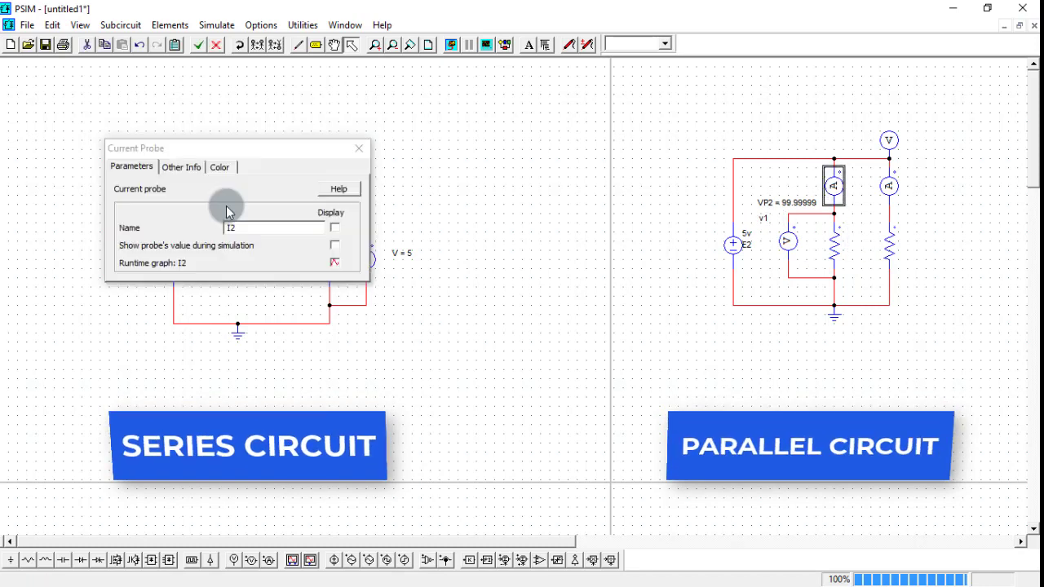
pyautogui.click(335, 228)
pyautogui.click(335, 245)
pyautogui.click(359, 148)
pyautogui.moveTo(847, 187); pyautogui.dragTo(823, 170)
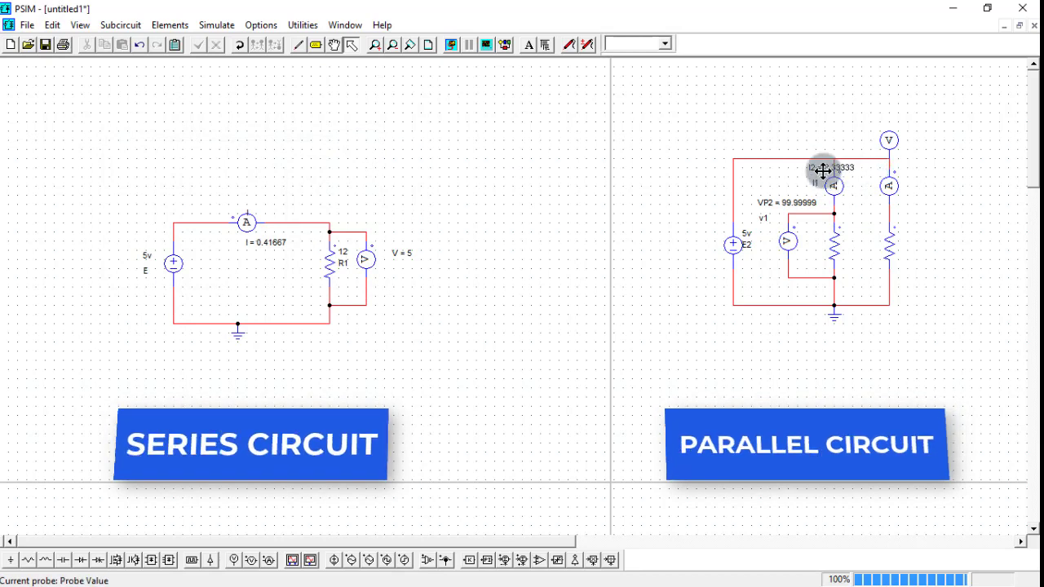
# - Name the current probe in the parallel circuit's second branch I2 and display its name and simulation value
pyautogui.doubleClick(887, 184)
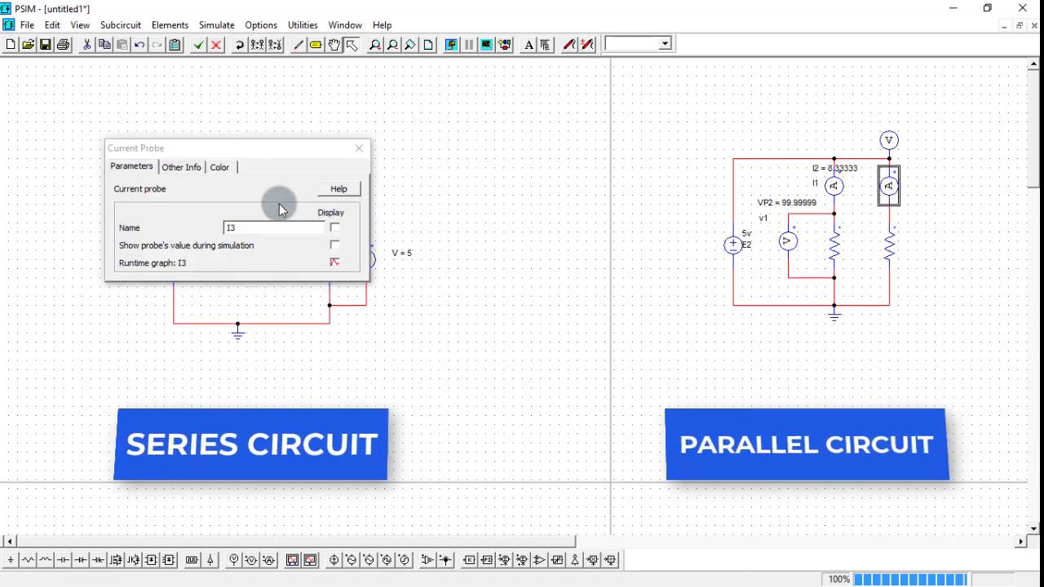
pyautogui.write('2')
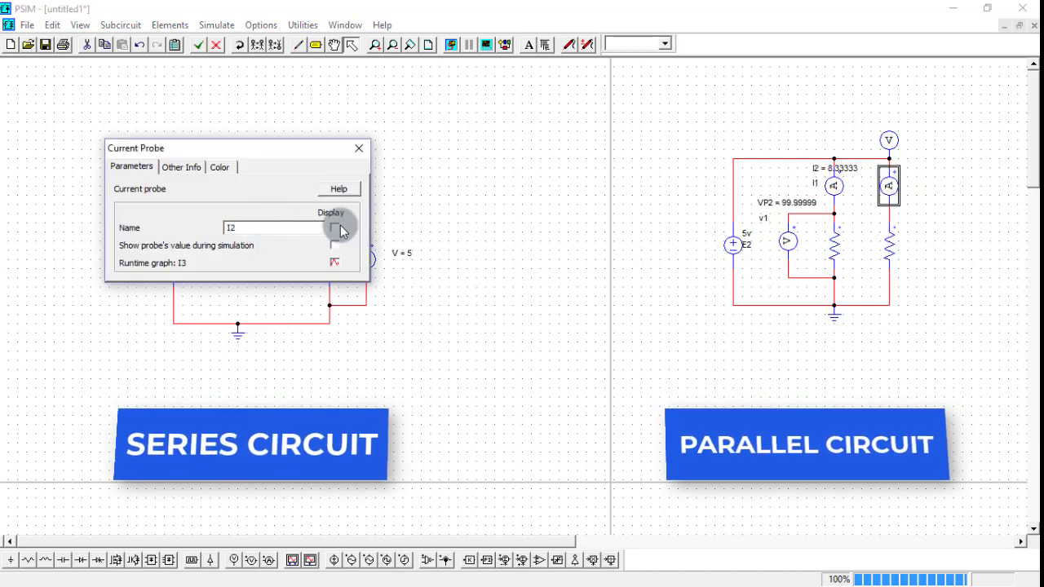
pyautogui.click(360, 149)
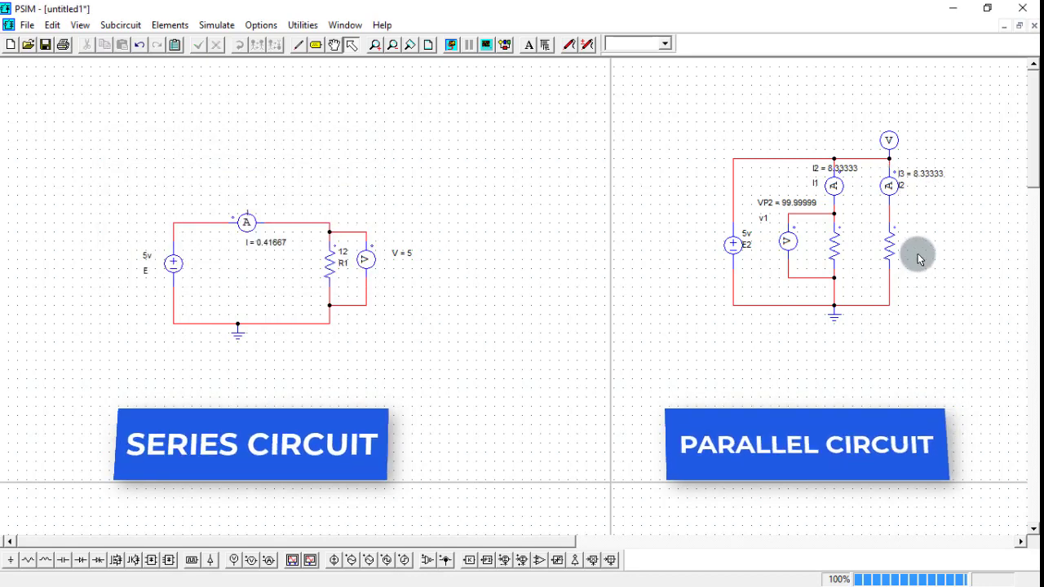
# - Rename the current probe in the parallel circuit's first branch as I2
pyautogui.doubleClick(832, 189)
pyautogui.click(237, 228)
pyautogui.write('2')
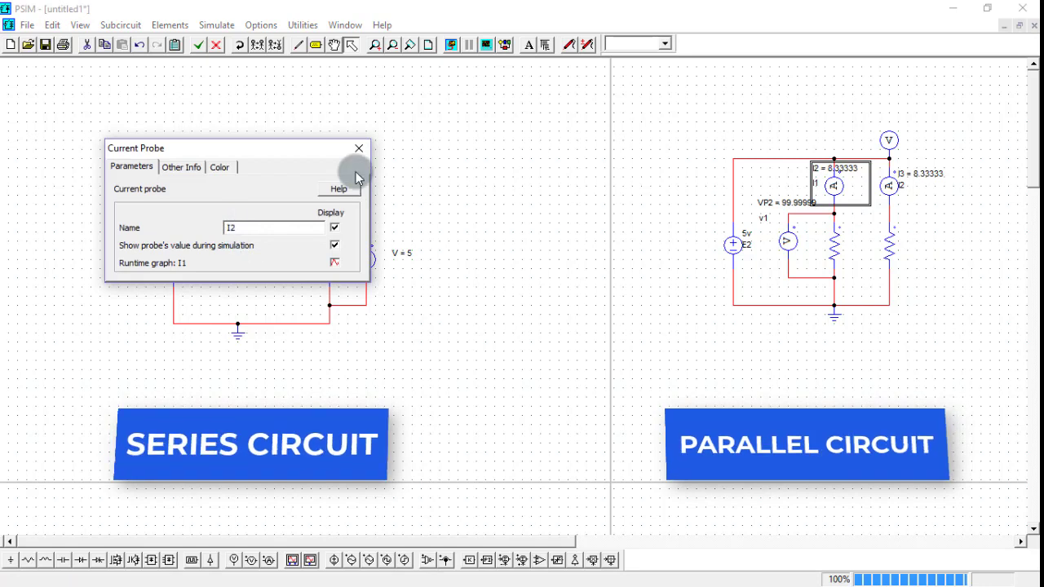
pyautogui.click(359, 148)
# - Rename the current probe in the parallel circuit's second branch as I3
pyautogui.doubleClick(887, 188)
pyautogui.click(275, 226)
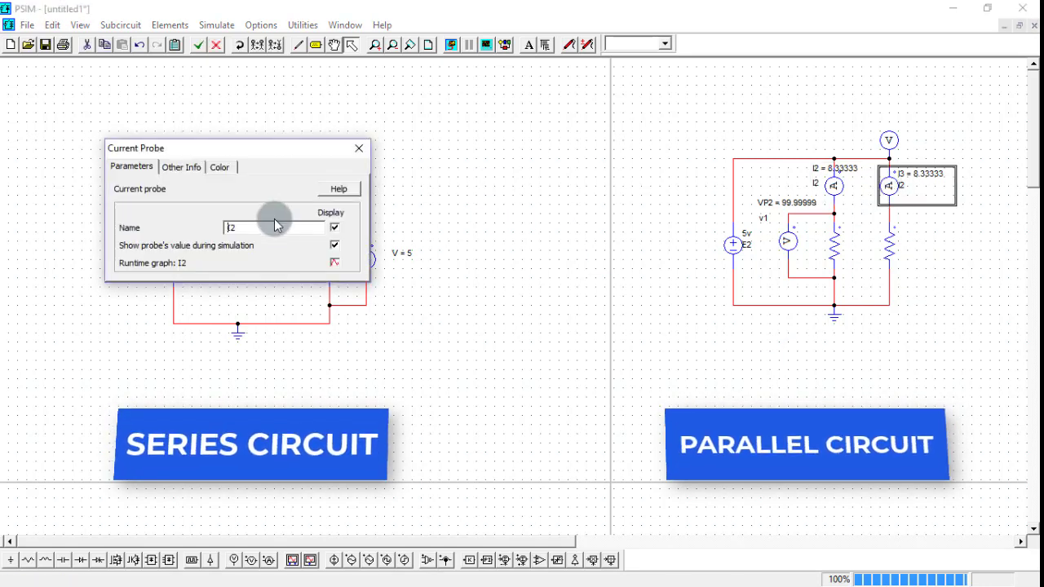
pyautogui.write('3')
pyautogui.click(359, 148)
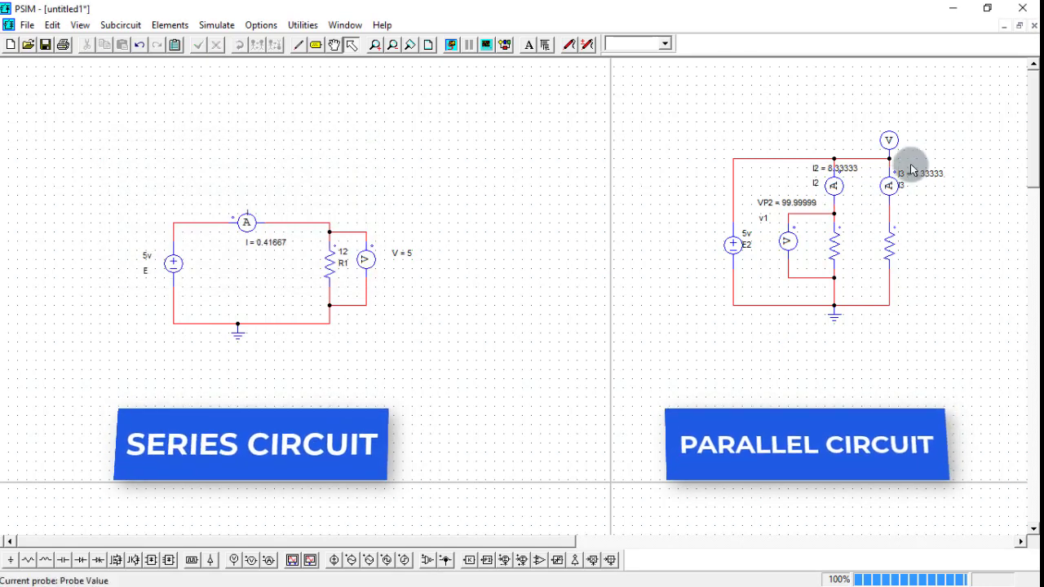
# - Name the parallel circuit's node-to-ground voltage probe V2 and display its name and simulation value
pyautogui.doubleClick(886, 139)
pyautogui.click(254, 227)
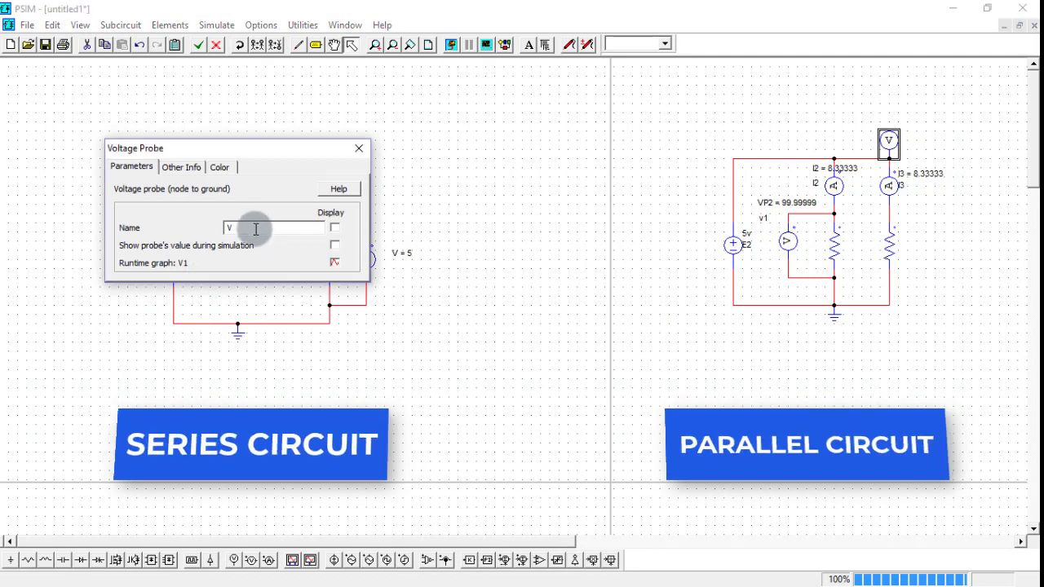
pyautogui.write('2')
pyautogui.click(334, 228)
pyautogui.click(335, 245)
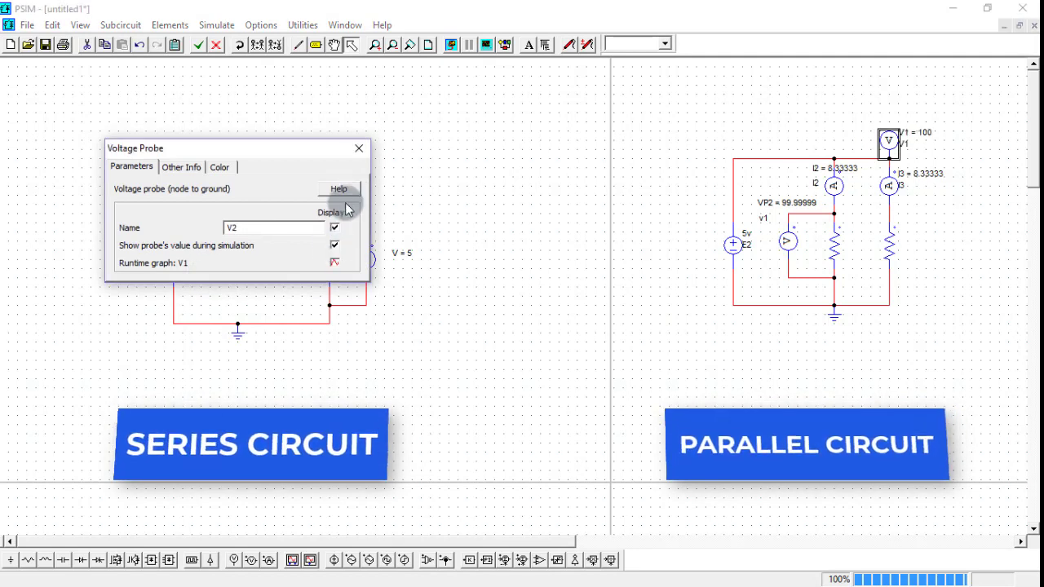
pyautogui.click(359, 149)
# - Move the name and value labels of current probe I3 clear of the probe symbol
pyautogui.click(732, 355)
pyautogui.moveTo(961, 225); pyautogui.dragTo(900, 162)
pyautogui.doubleClick(915, 173)
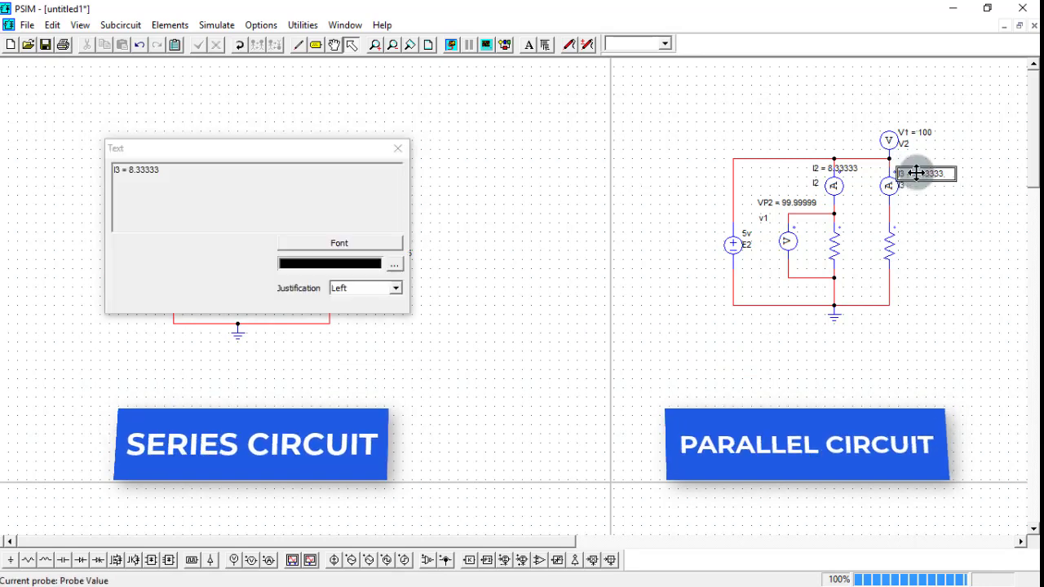
pyautogui.click(399, 147)
pyautogui.moveTo(906, 169); pyautogui.dragTo(919, 188)
# - Name the resistor in the parallel circuit's first branch R1, set its resistance to 2k, and display both
pyautogui.doubleClick(841, 257)
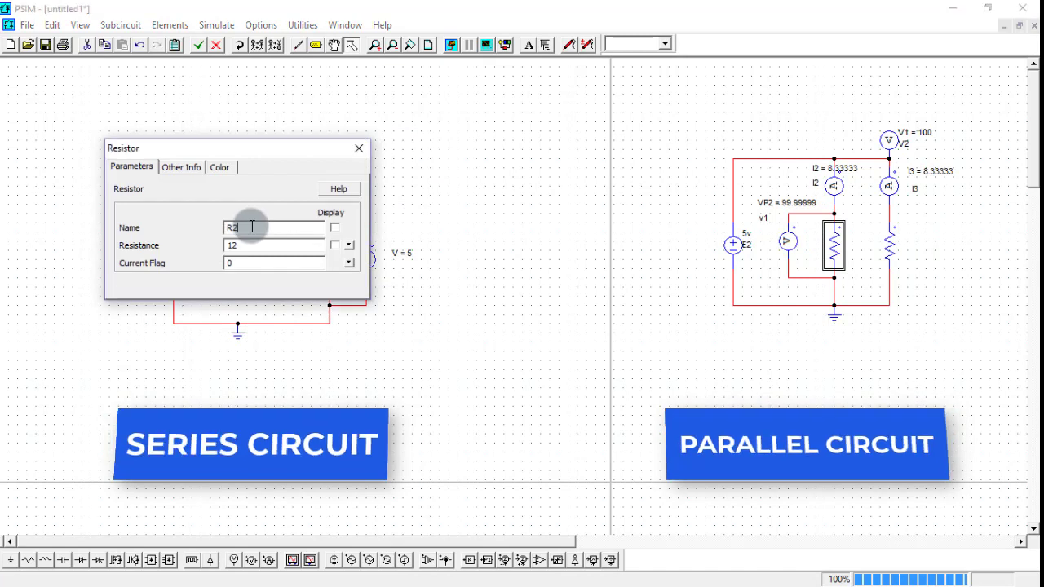
pyautogui.doubleClick(238, 245)
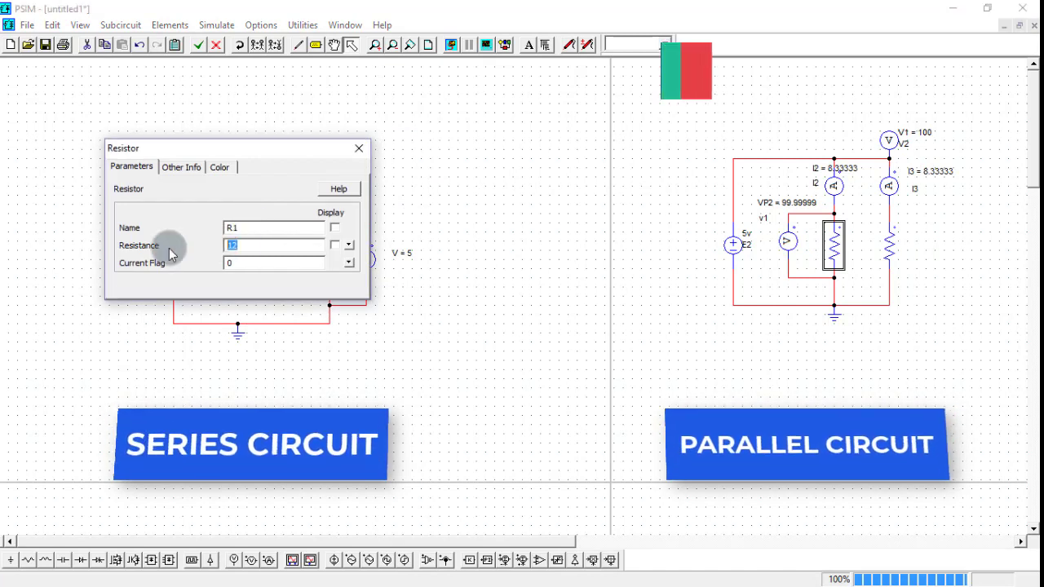
pyautogui.write('2k')
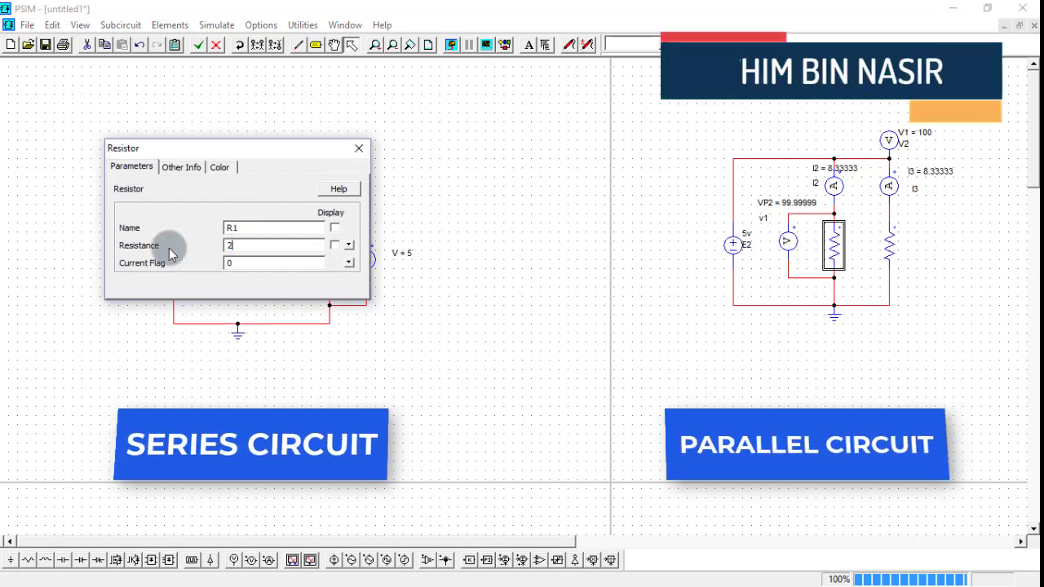
pyautogui.click(334, 245)
pyautogui.click(334, 228)
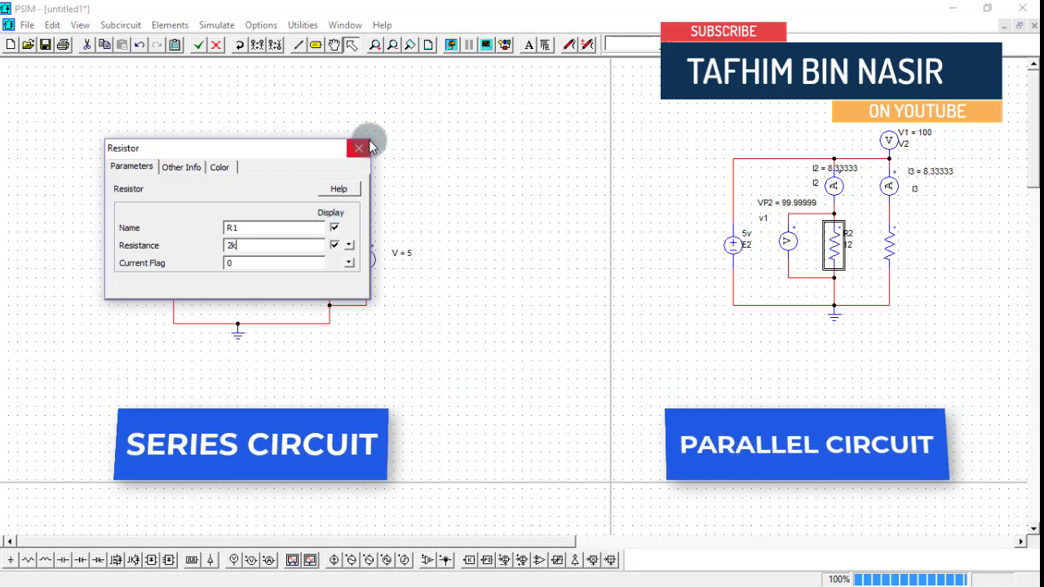
pyautogui.click(185, 168)
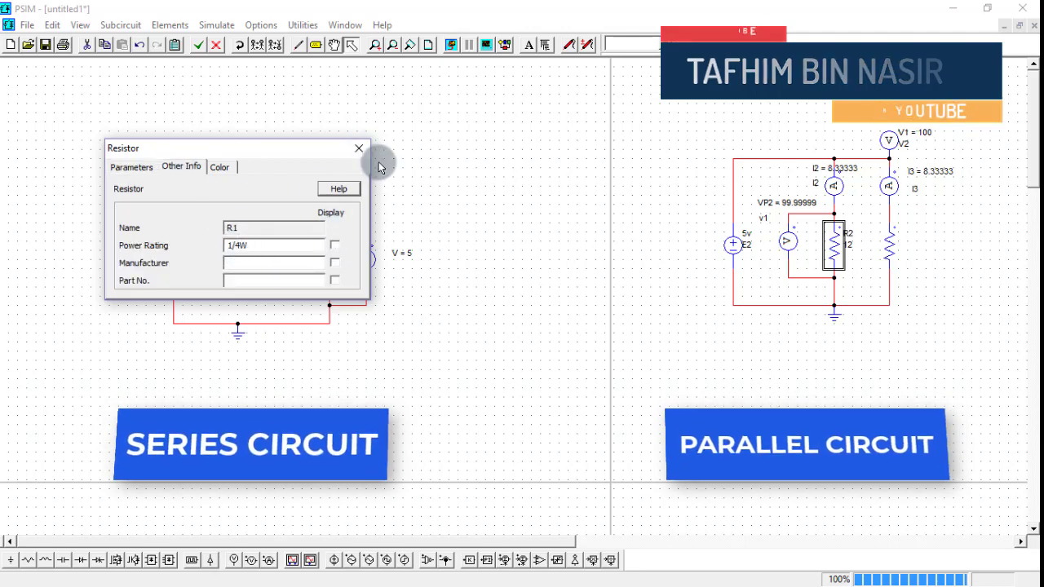
pyautogui.click(359, 148)
# - Name the resistor in the parallel circuit's second branch R2, set its resistance to 2k, and display both
pyautogui.doubleClick(890, 247)
pyautogui.click(264, 228)
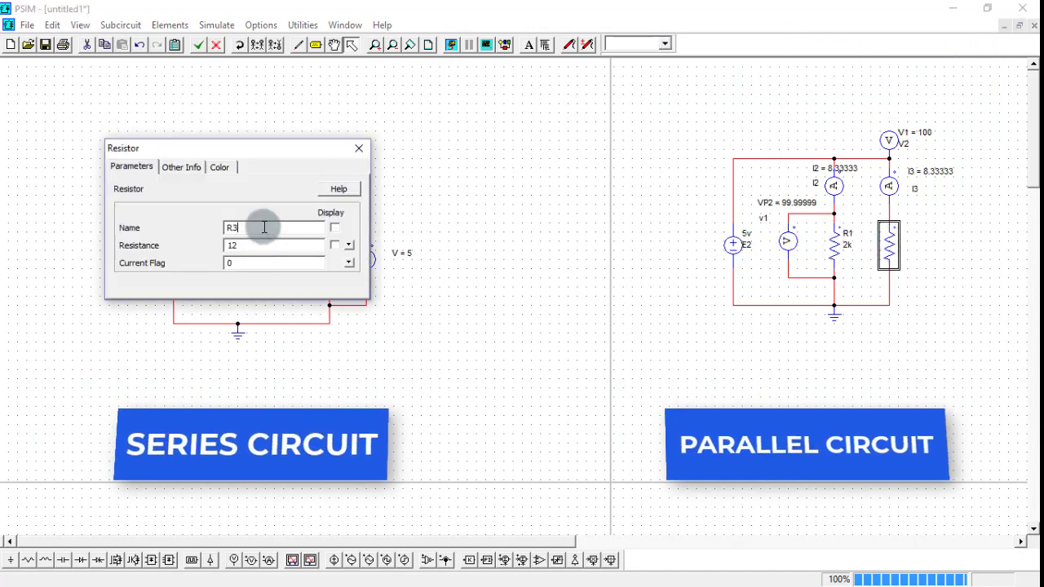
pyautogui.write('2')
pyautogui.click(257, 249)
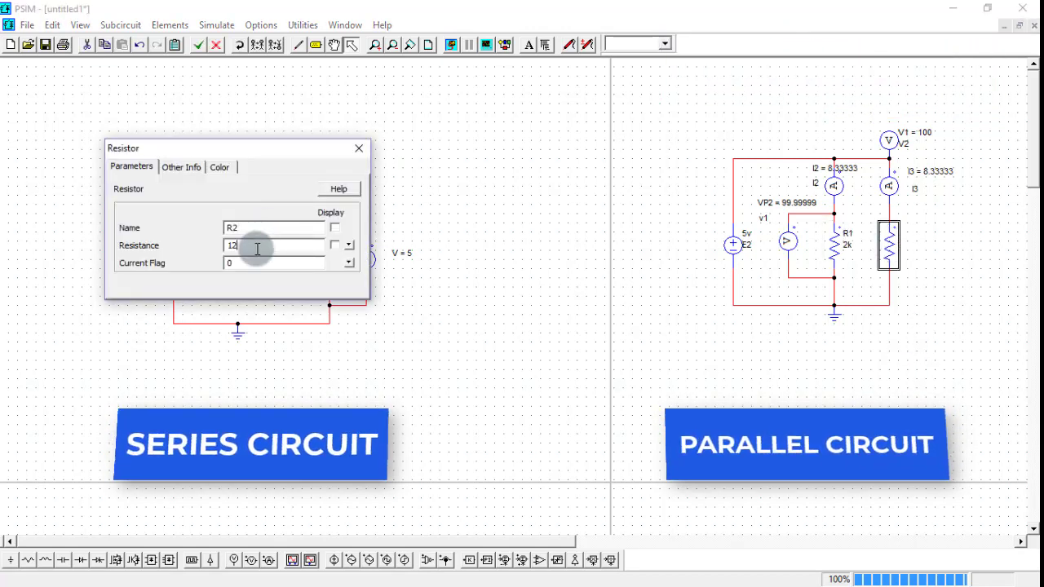
pyautogui.write('2k')
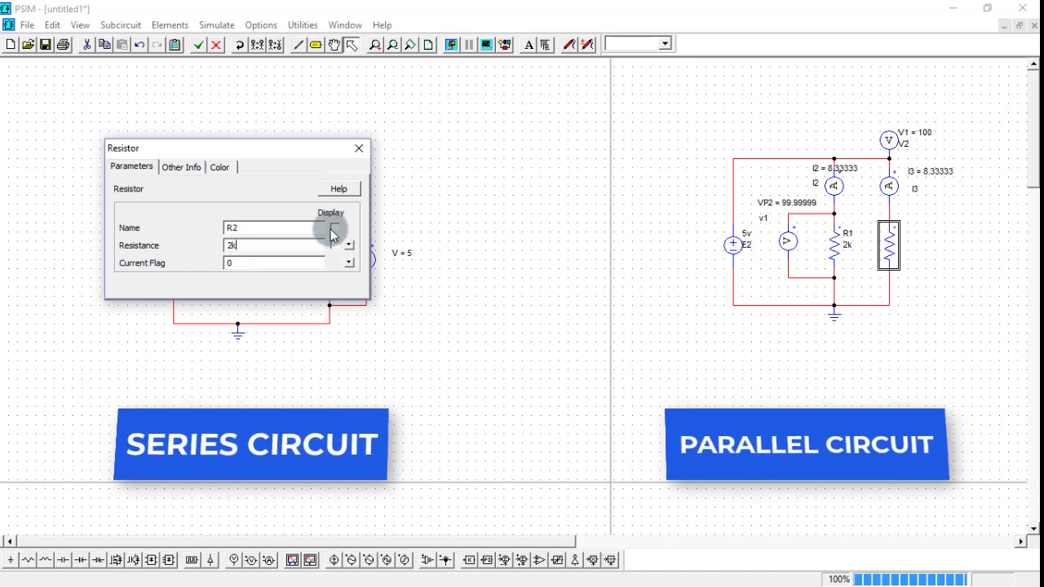
pyautogui.click(359, 148)
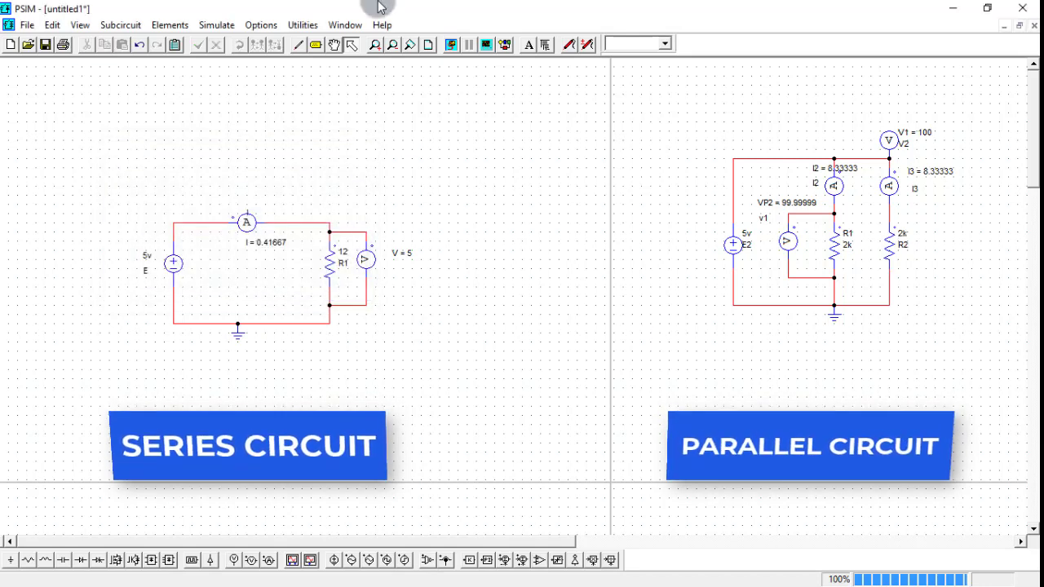
# - Try to run the simulation and rename the series circuit's resistor as R
pyautogui.click(451, 44)
pyautogui.click(607, 358)
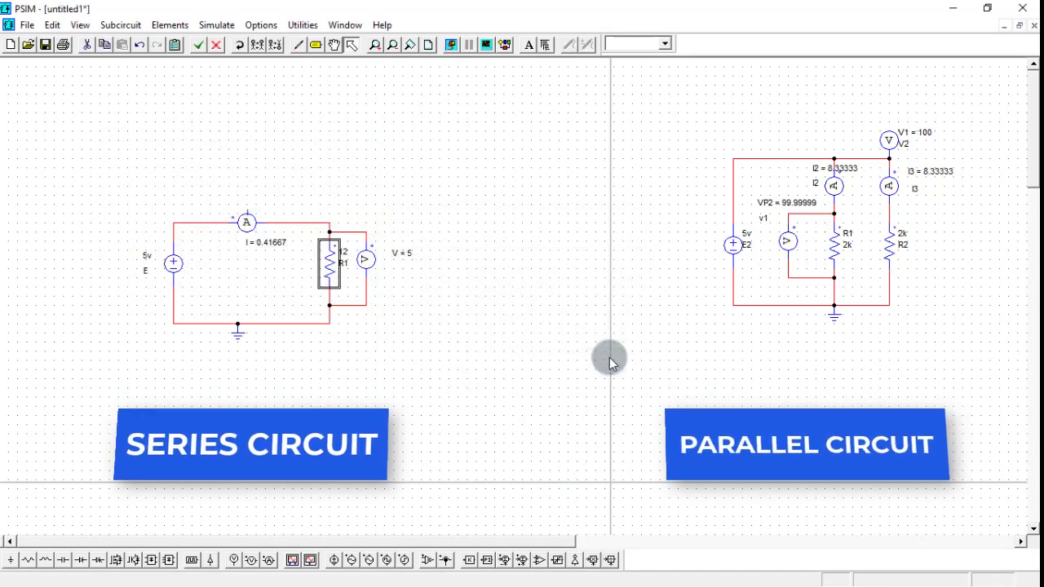
pyautogui.doubleClick(329, 263)
pyautogui.press('BackSpace')
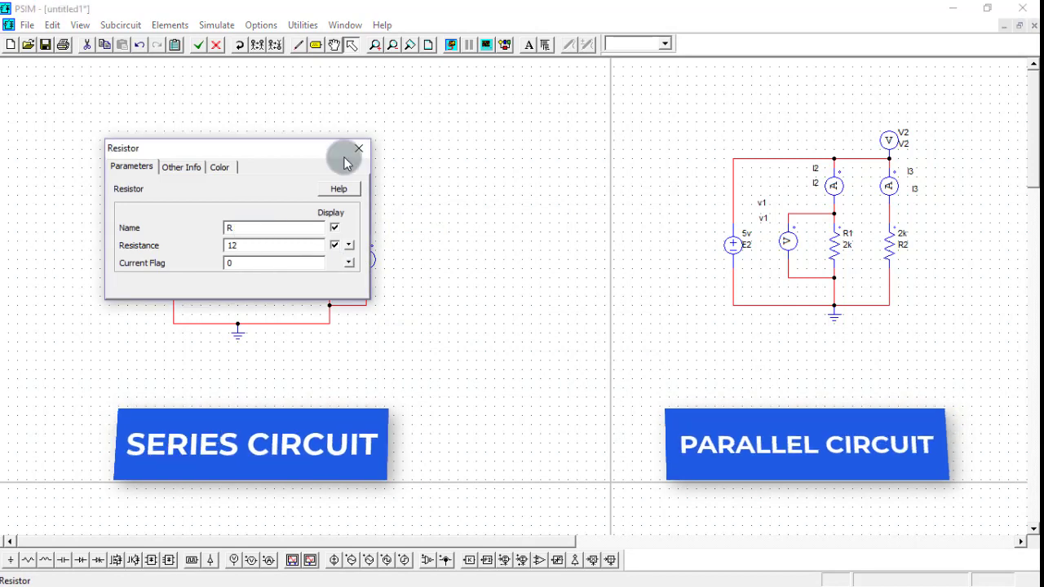
pyautogui.click(358, 149)
# - Try the simulation again and name the voltage probe across the series circuit's resistor v
pyautogui.click(452, 44)
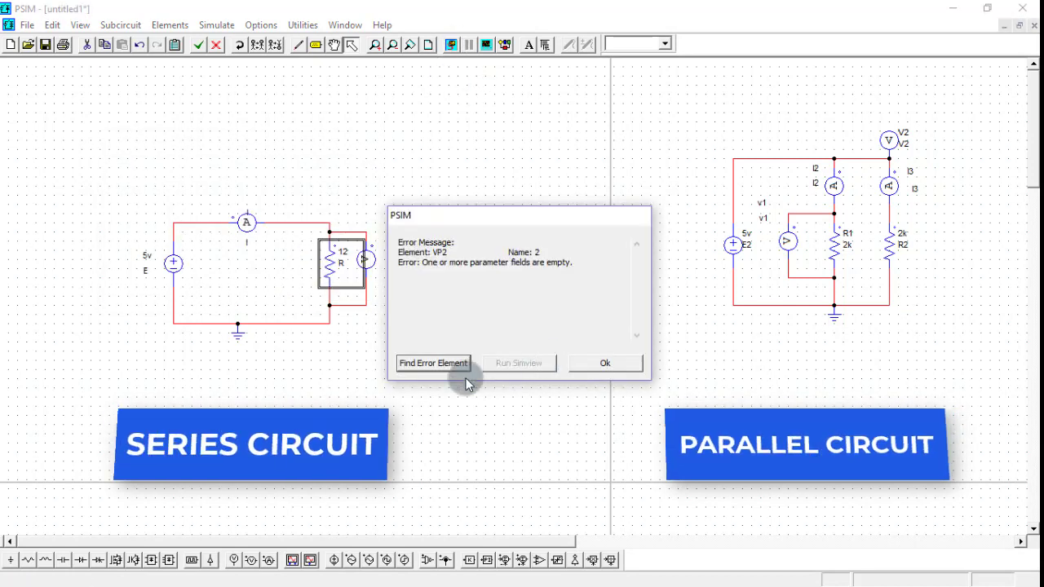
pyautogui.click(584, 371)
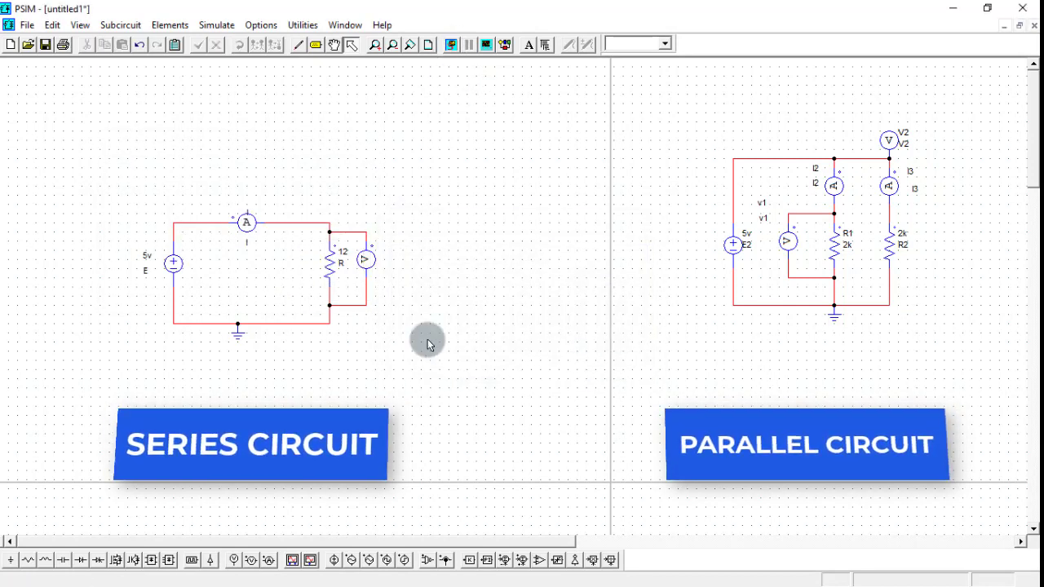
pyautogui.doubleClick(371, 257)
pyautogui.click(278, 231)
pyautogui.write('v')
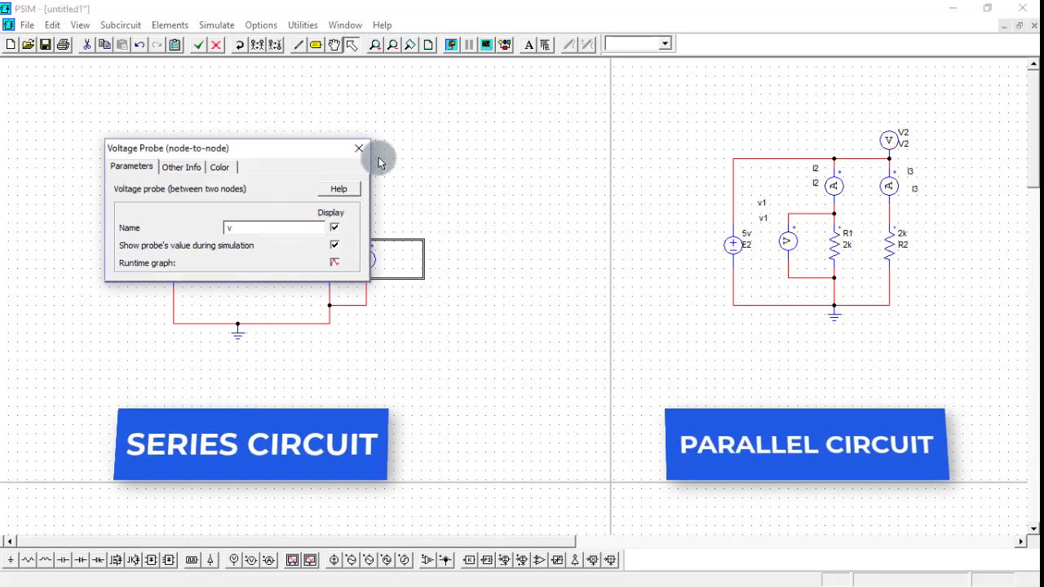
pyautogui.click(359, 148)
# - Run the simulation of both circuits, add the current I to the Simview display, and close Simview
pyautogui.click(449, 47)
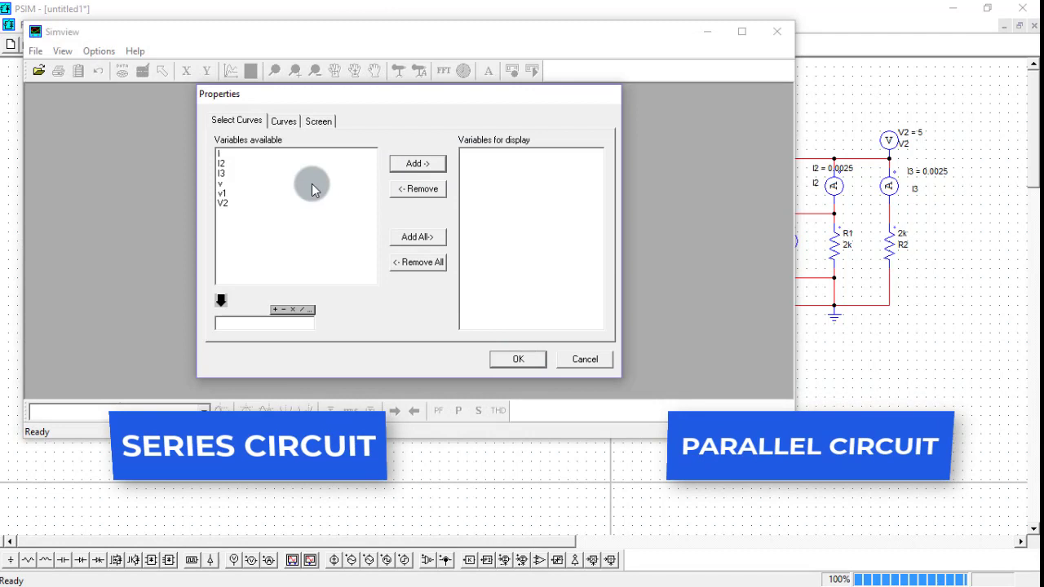
pyautogui.click(220, 153)
pyautogui.click(417, 164)
pyautogui.click(560, 366)
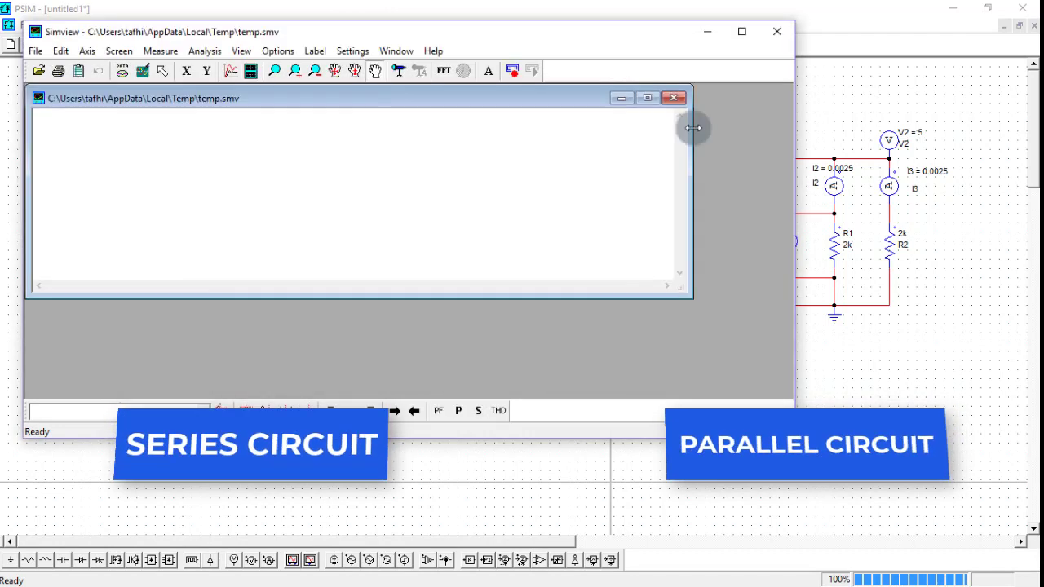
pyautogui.click(650, 99)
pyautogui.click(777, 31)
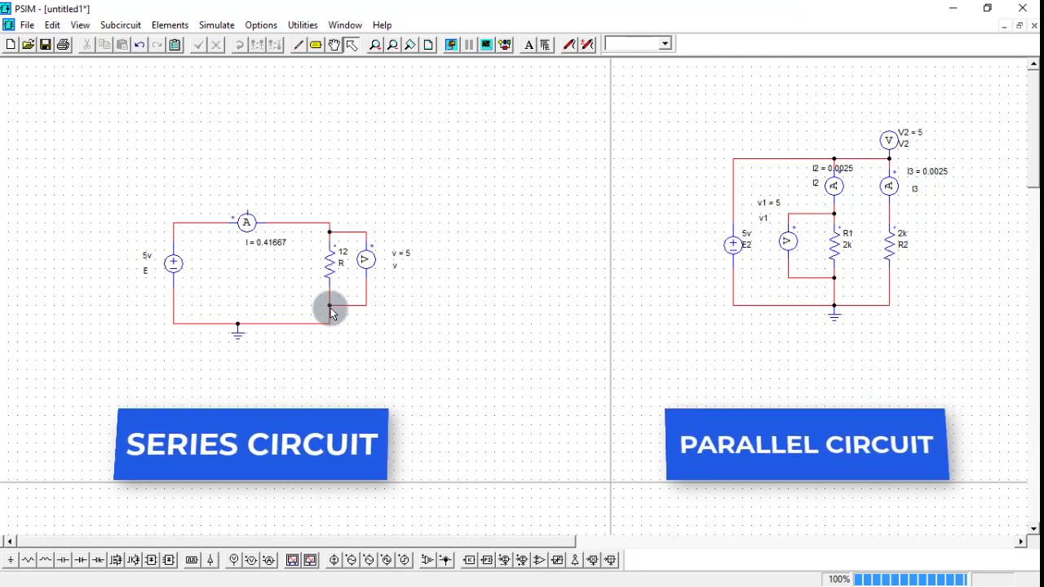
# - Change the text colour of the I3 simulation value label to bright green
pyautogui.doubleClick(928, 171)
pyautogui.click(394, 264)
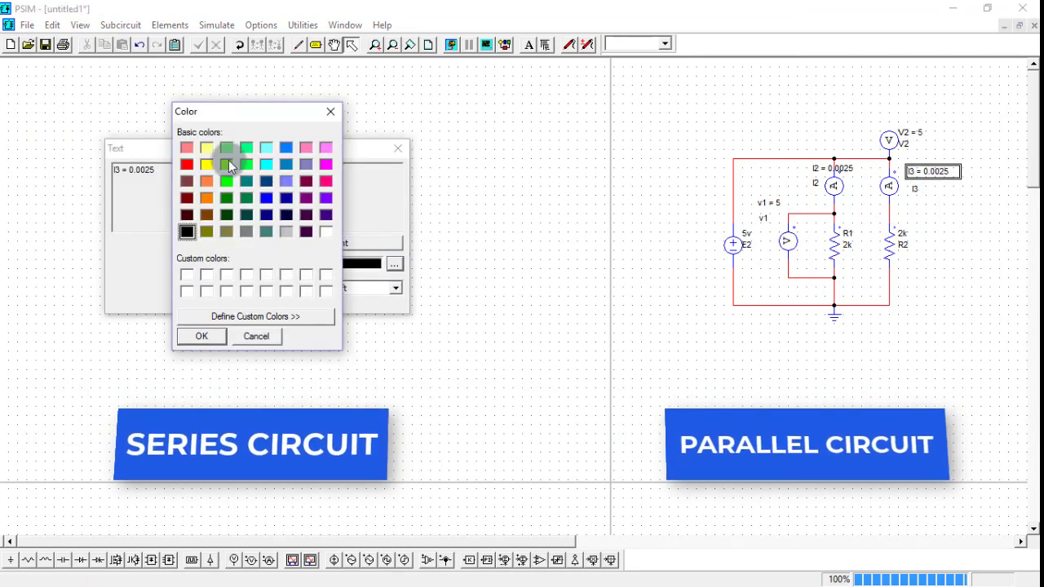
pyautogui.click(187, 166)
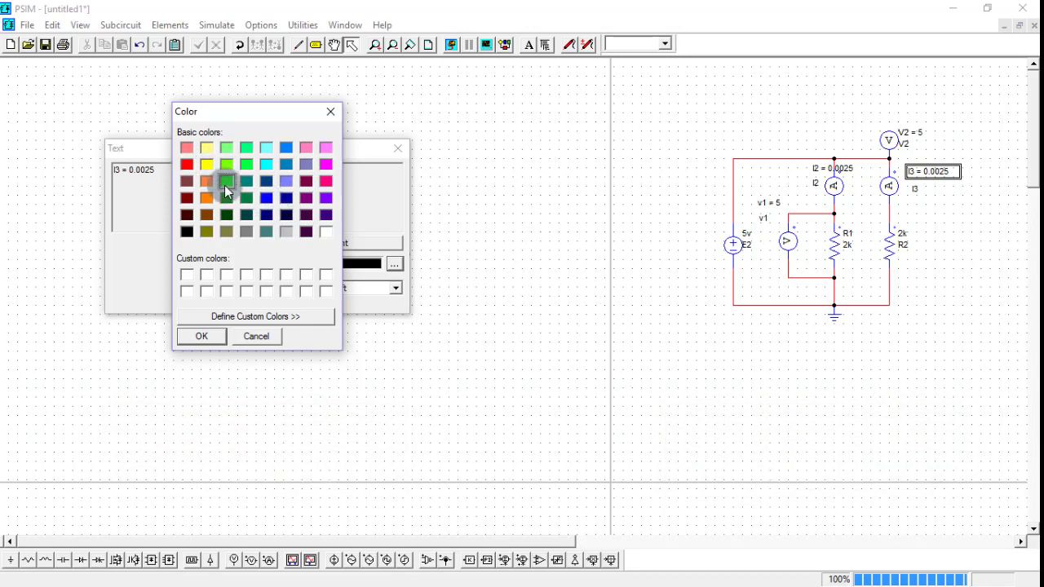
pyautogui.click(202, 336)
pyautogui.click(969, 233)
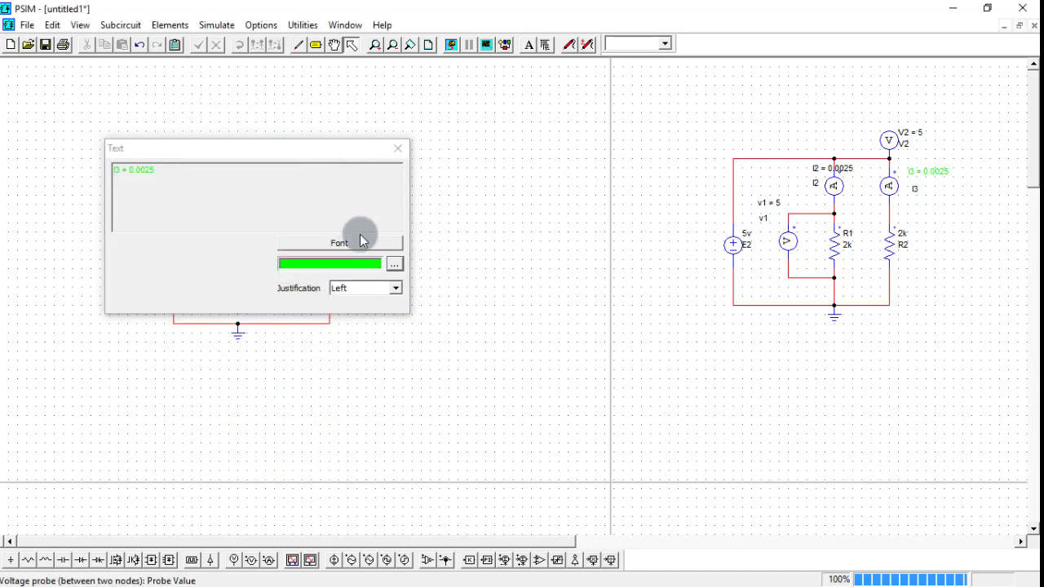
pyautogui.click(397, 149)
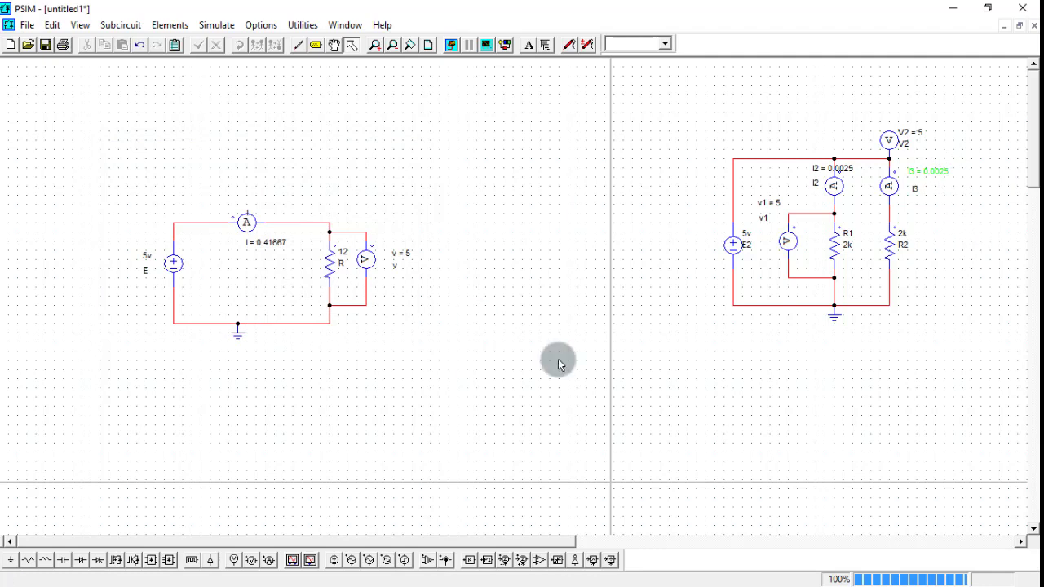